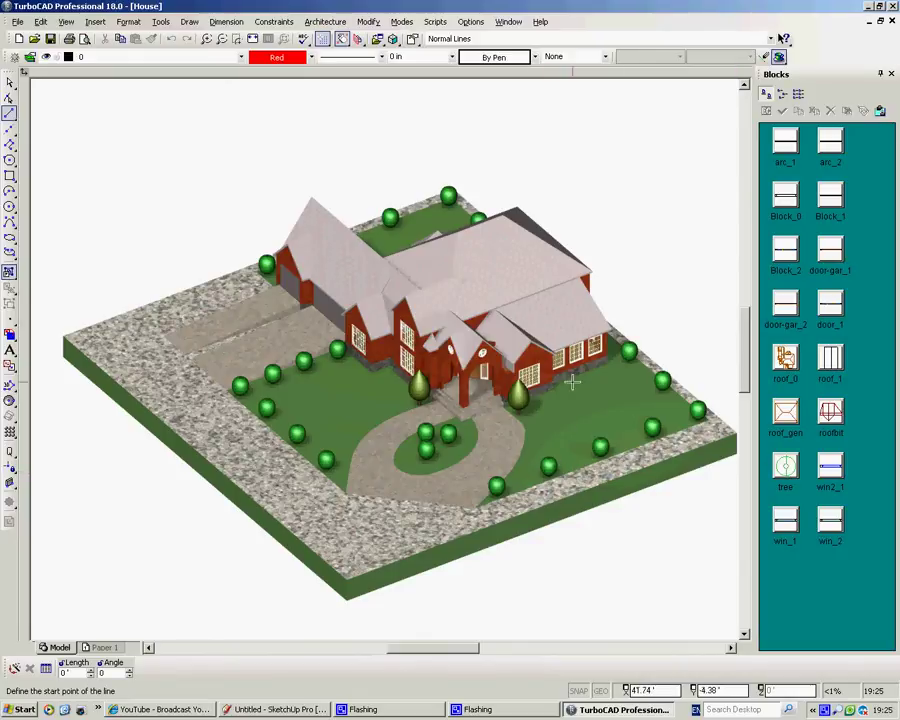
Switch the house, lot and trees to wireframe display from the floating palette
right_click(574, 138)
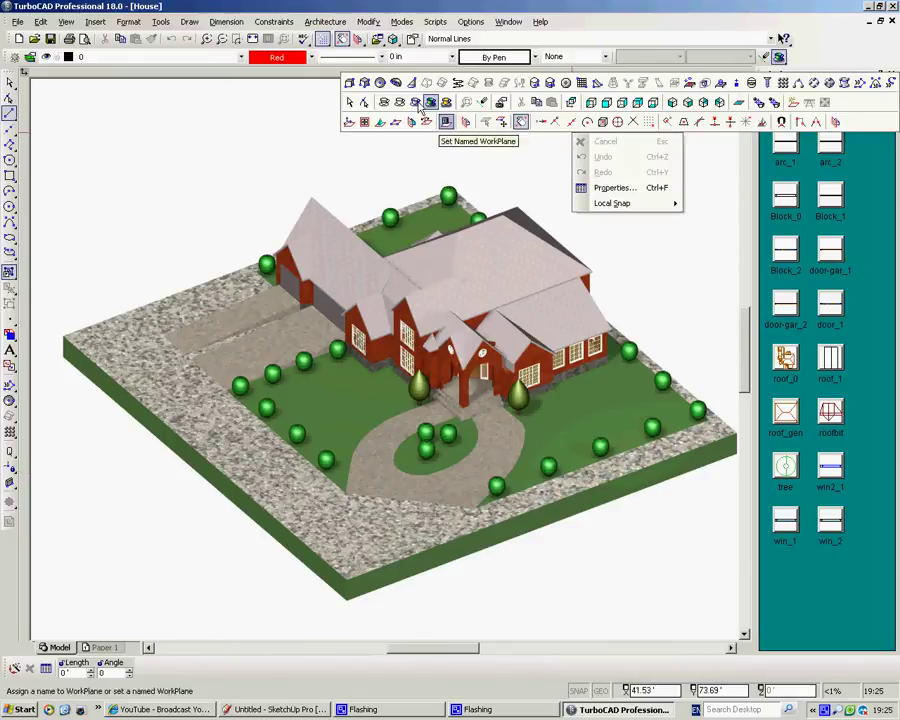
click(384, 101)
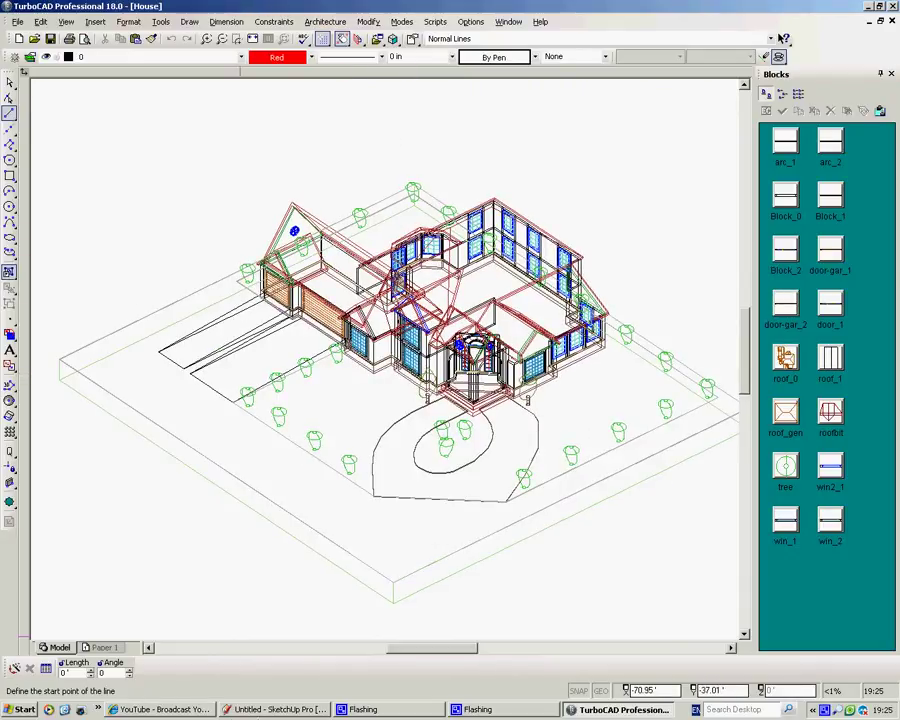
In SketchUp, search the 3D Warehouse for 'BUSH RED'
click(258, 711)
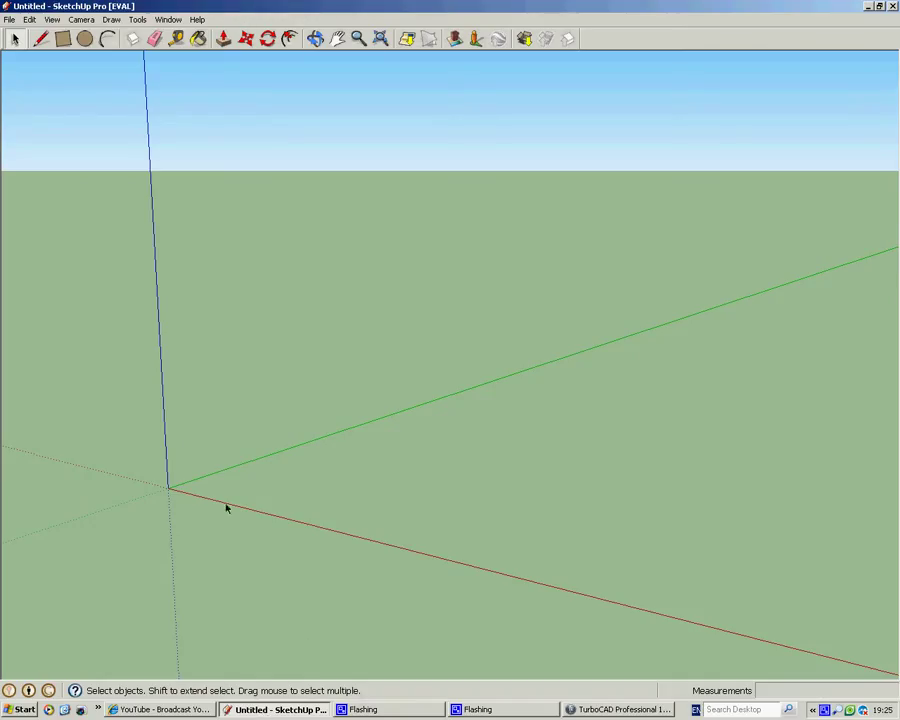
click(9, 19)
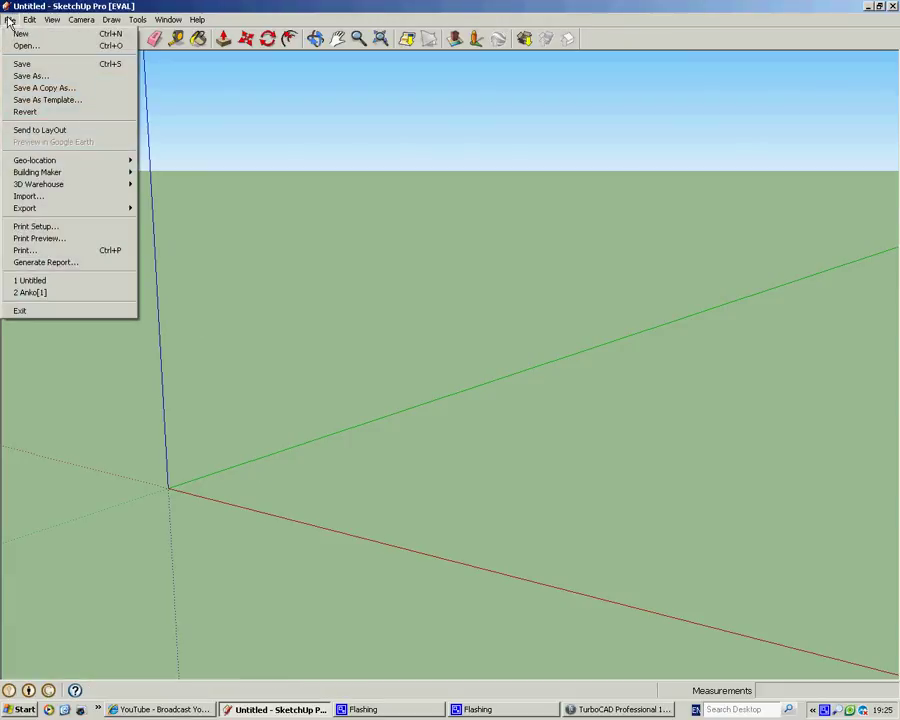
mouse_move(53, 188)
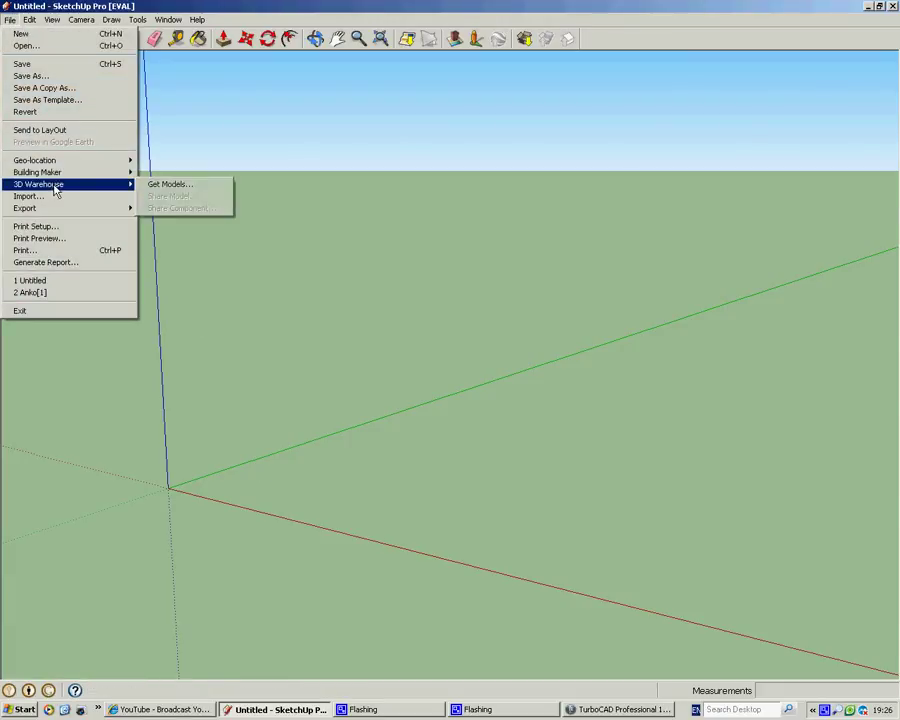
click(176, 189)
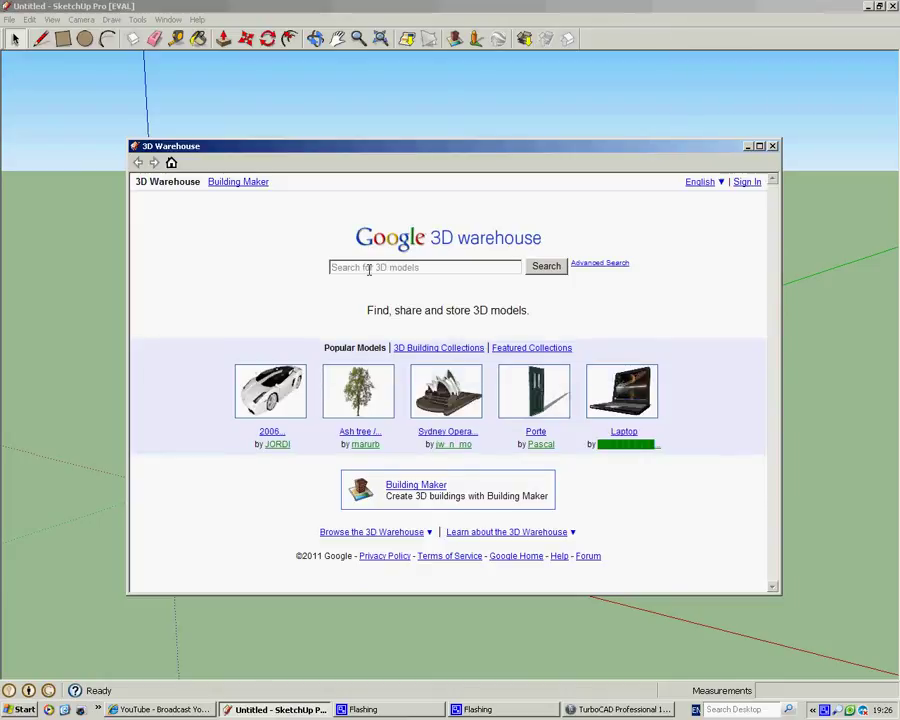
click(428, 268)
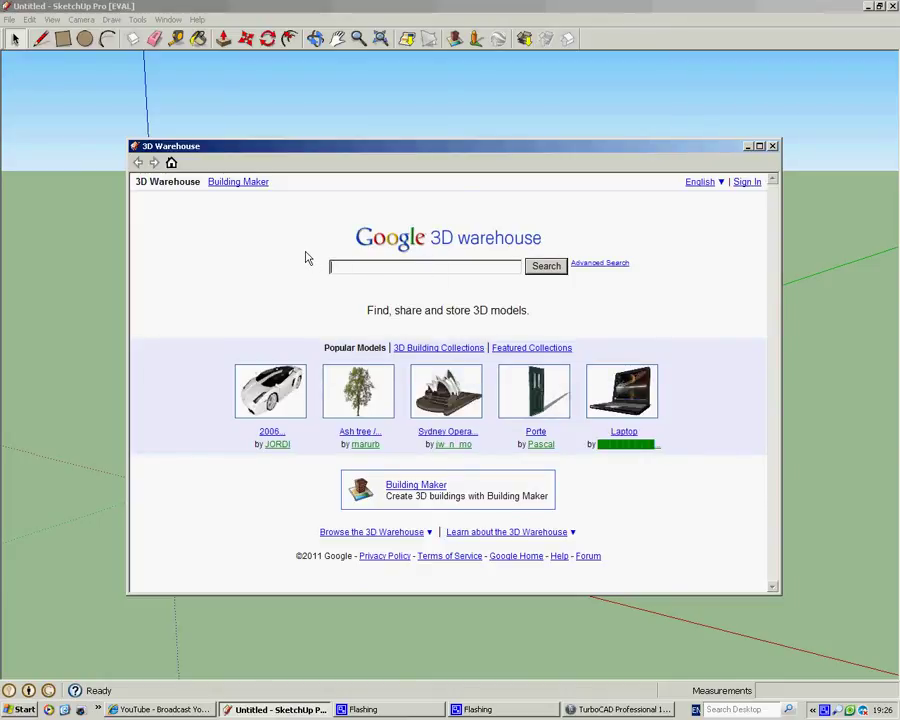
text(BUSH RED)
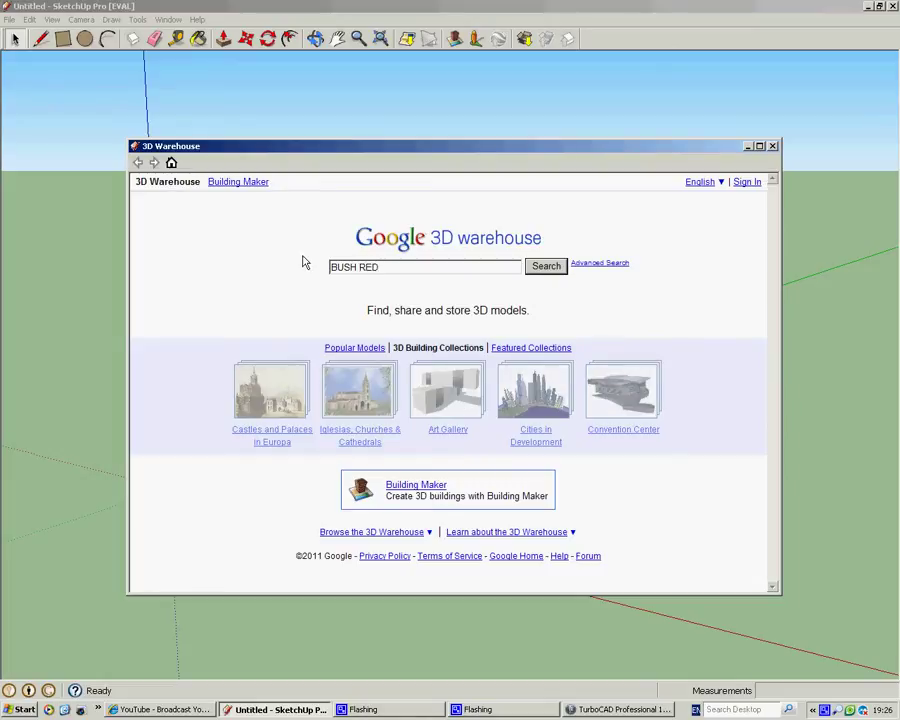
click(546, 267)
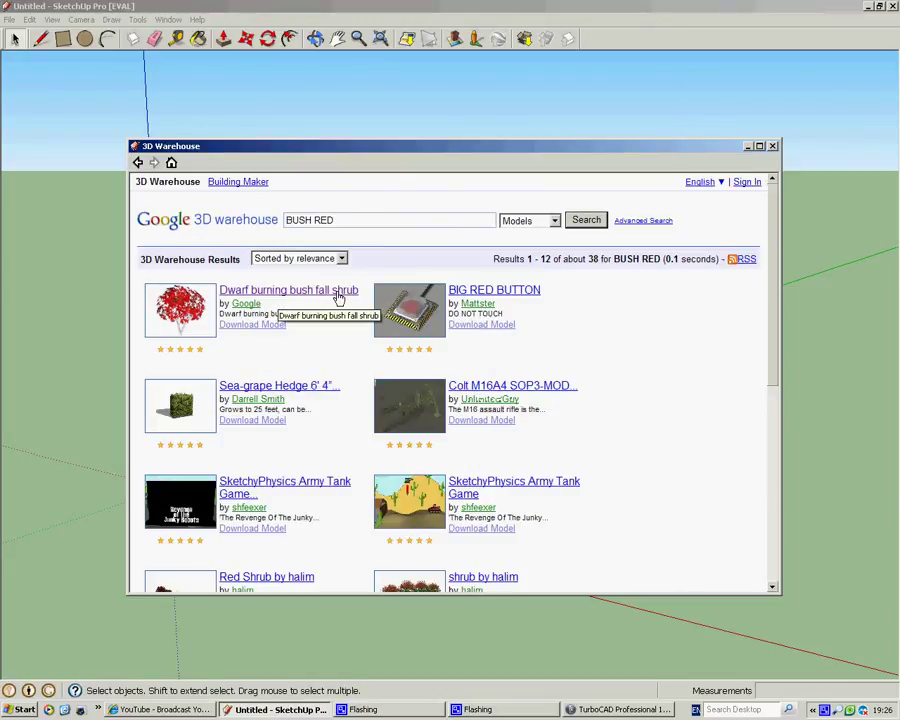
Download the Dwarf burning bush fall shrub and load it directly into the current model
click(275, 293)
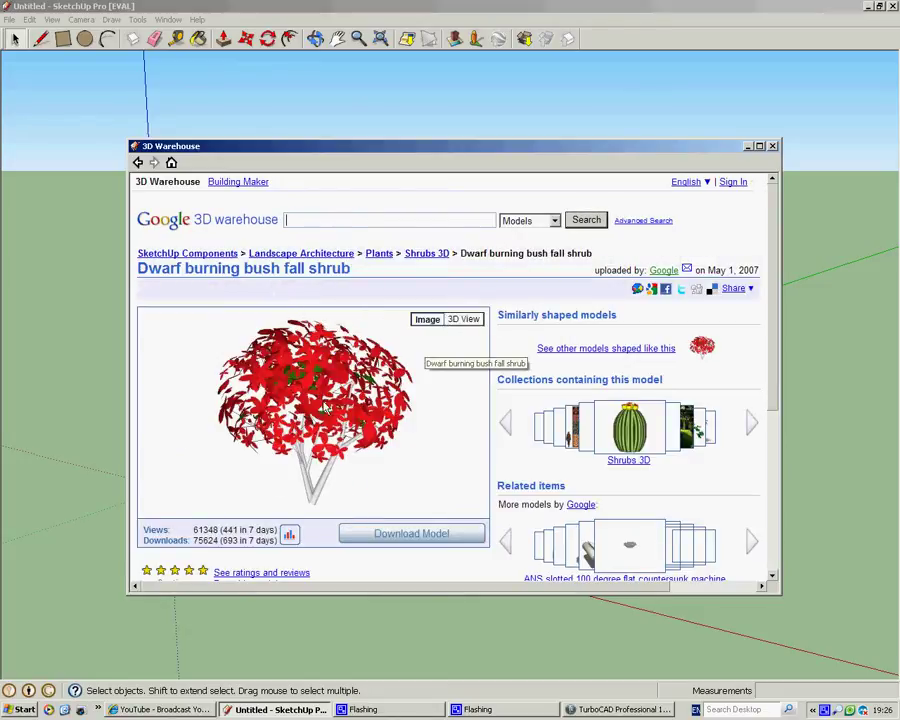
click(421, 533)
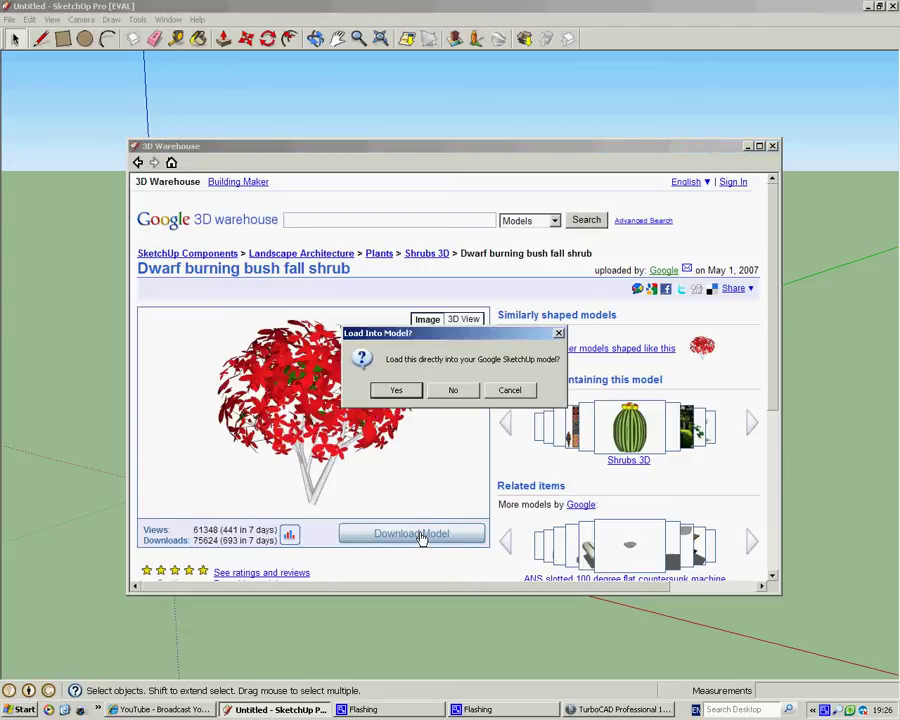
click(397, 391)
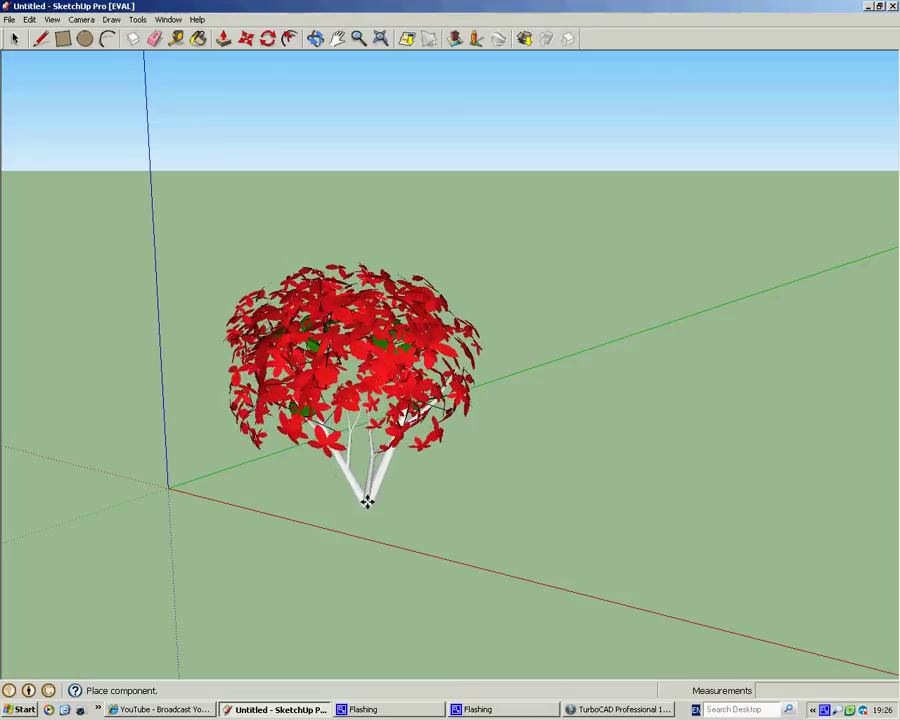
Place the shrub component near the origin and deselect it
click(360, 477)
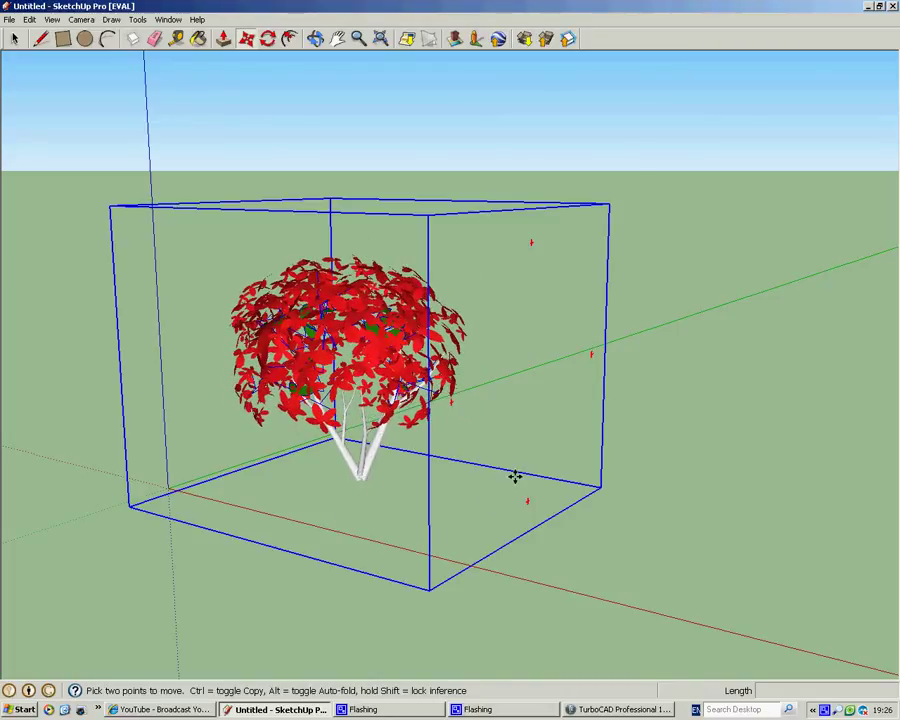
key(space)
click(689, 472)
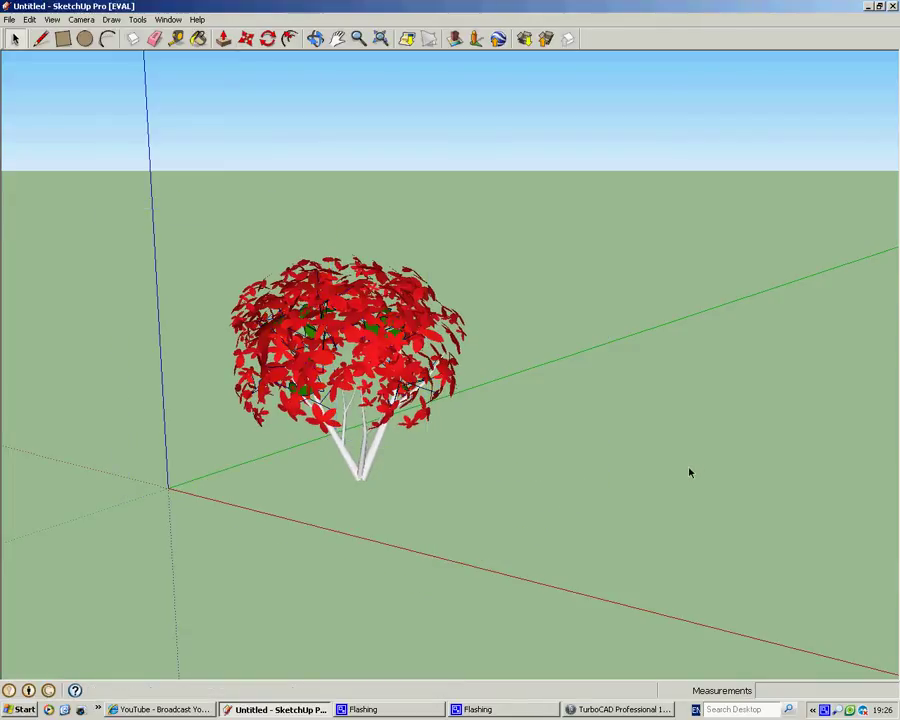
Measure the shrub from base to canopy top with the Tape Measure, about 1.19 m
click(178, 38)
click(363, 467)
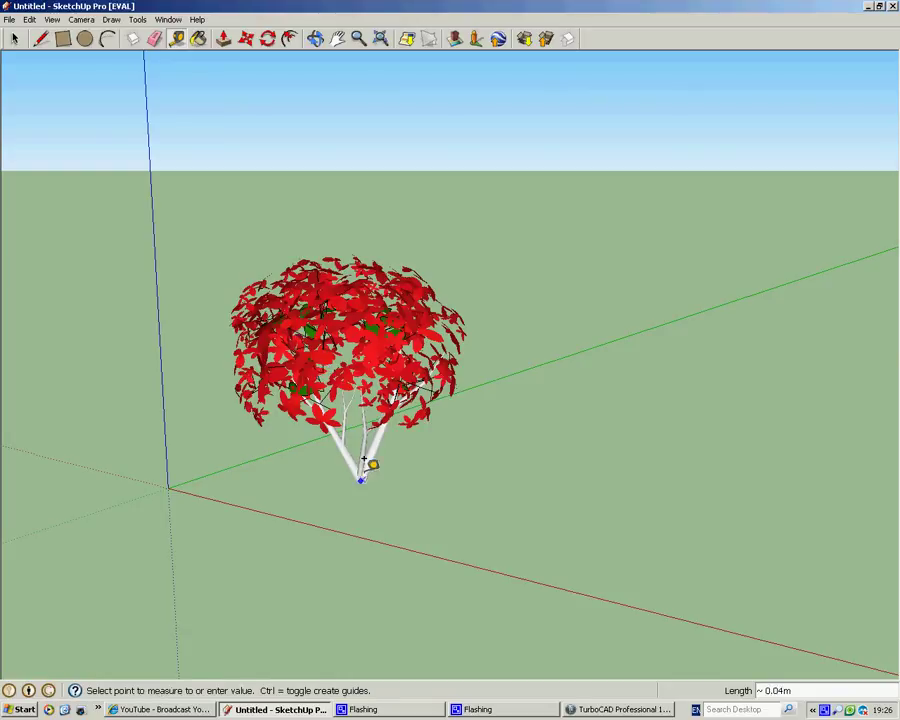
click(337, 247)
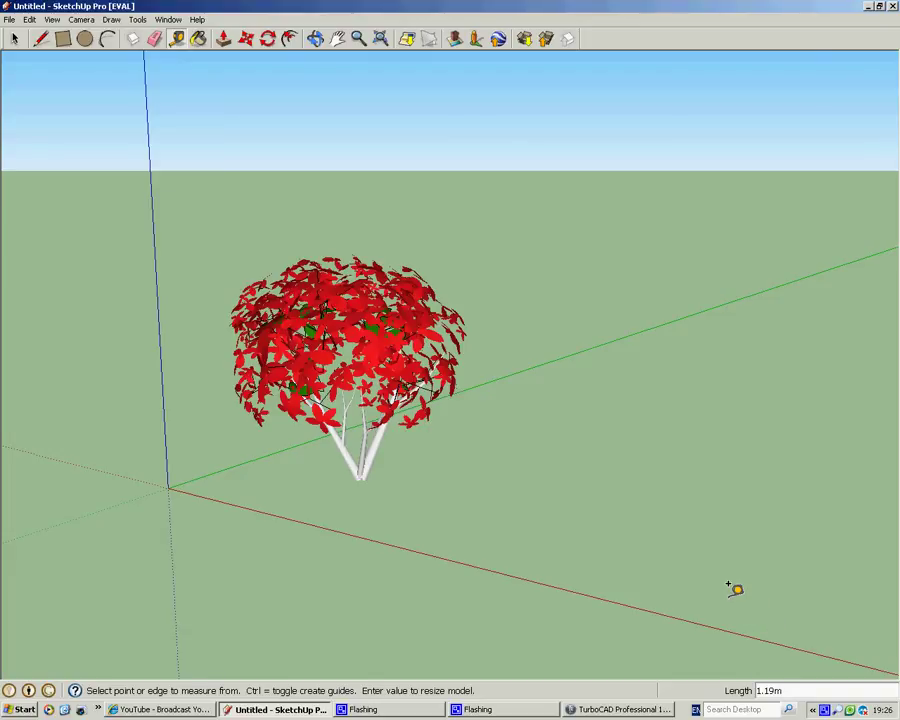
key(space)
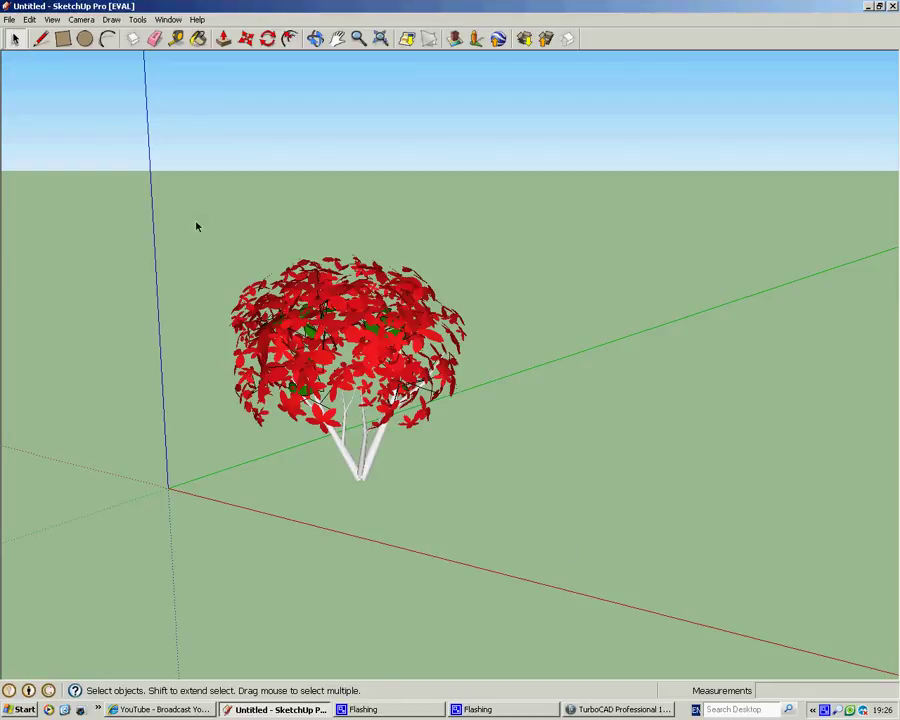
Review the 3DS type in the 3D Model export dialog, then cancel without exporting
click(9, 20)
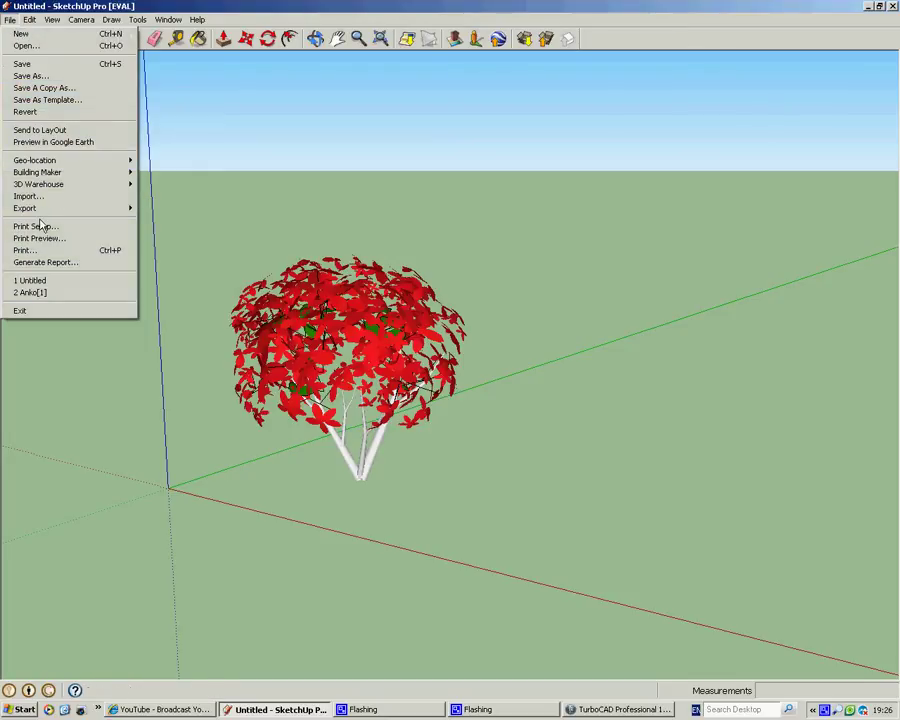
mouse_move(72, 213)
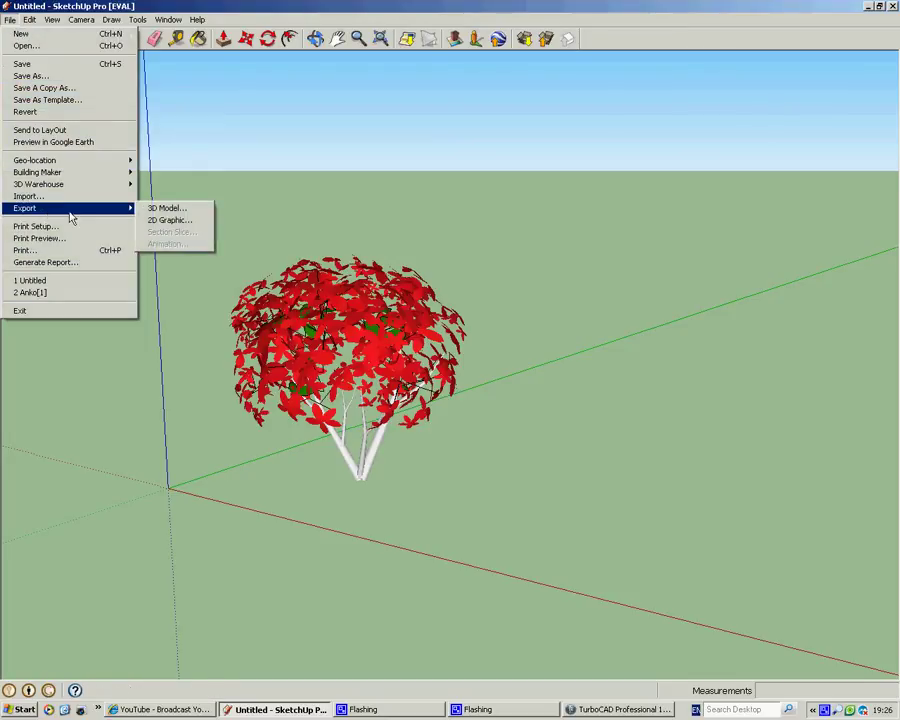
click(176, 206)
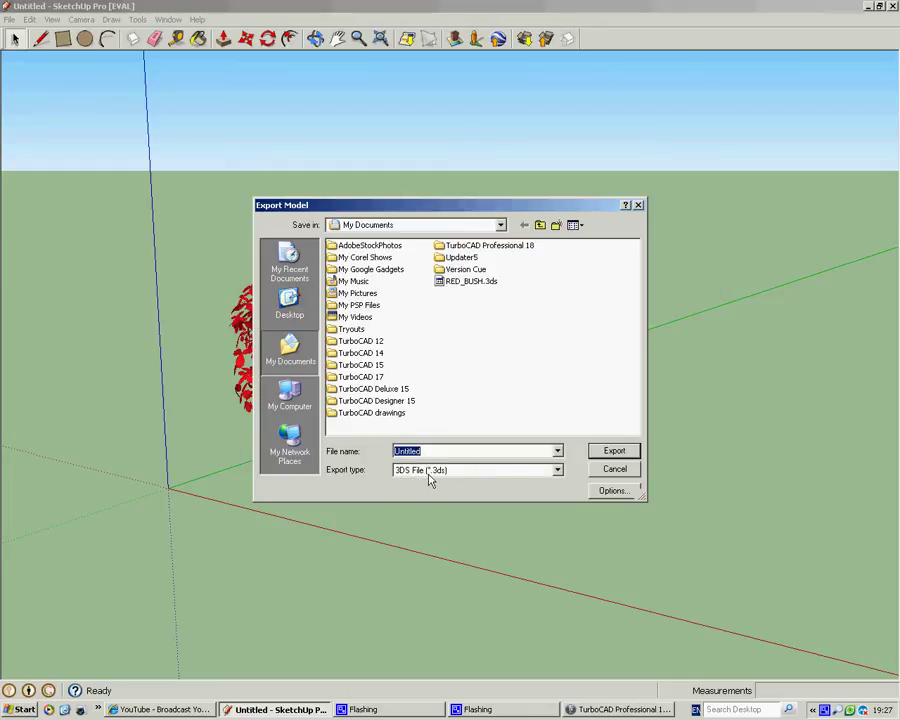
click(614, 469)
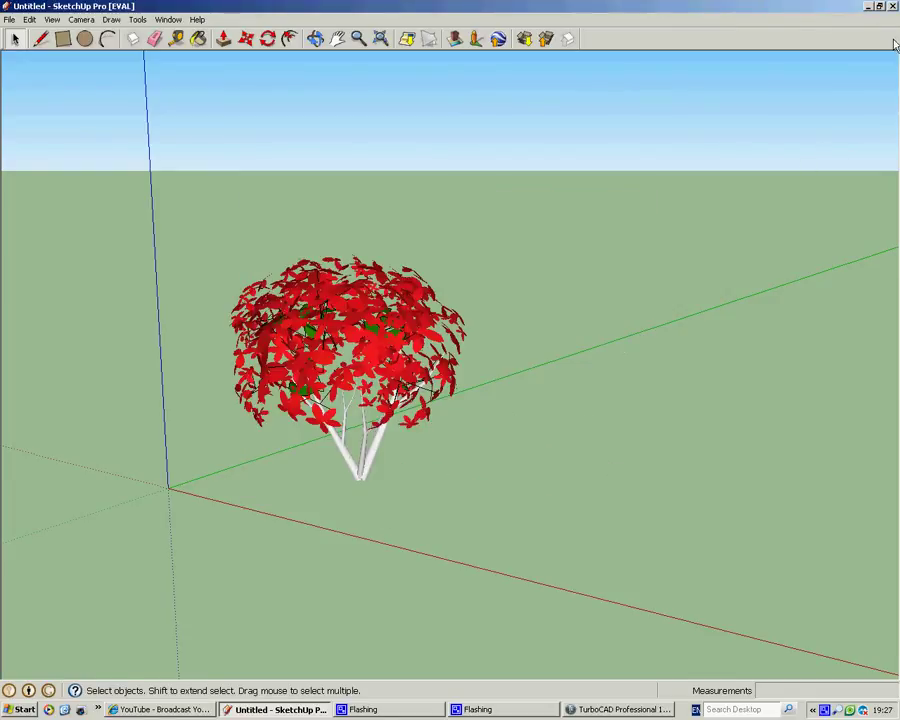
Minimize SketchUp, then select the tree block in TurboCAD and open its geometry for editing
click(867, 7)
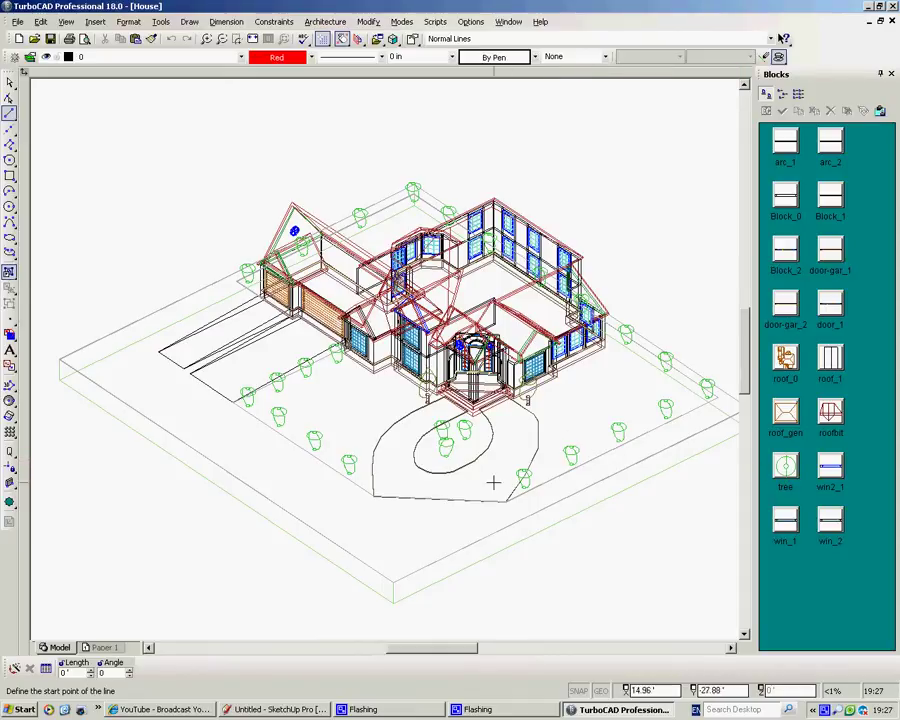
click(794, 474)
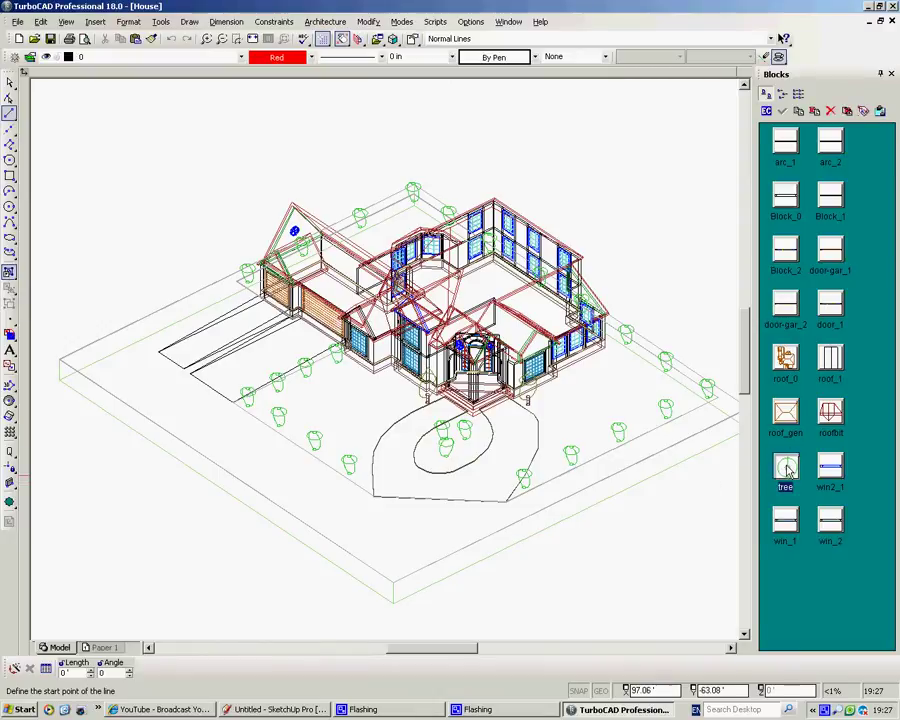
click(767, 111)
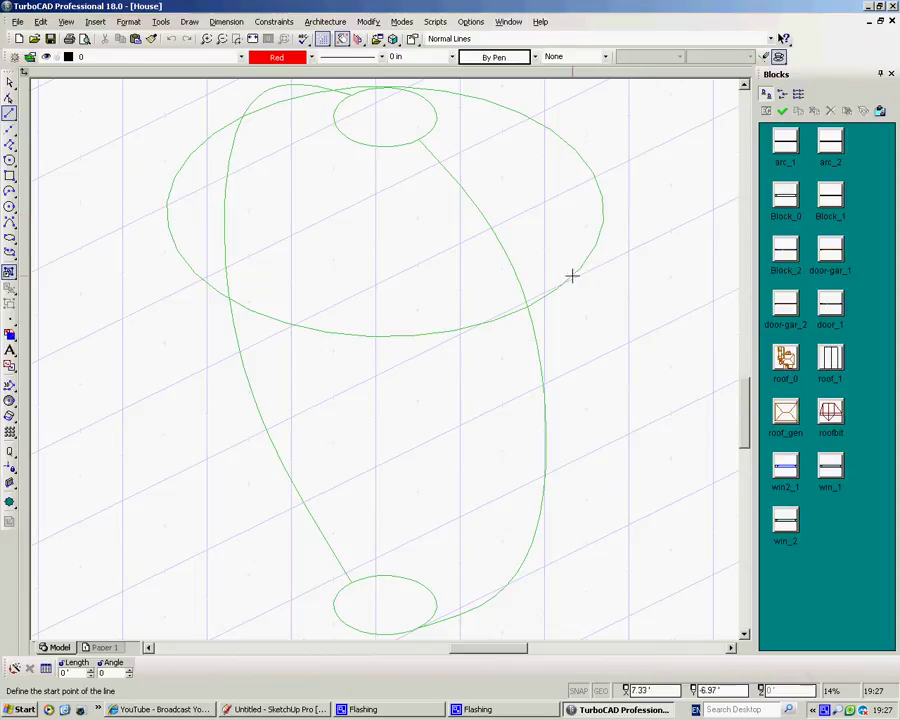
scroll(384, 360, down, 4)
scroll(366, 422, up, 2)
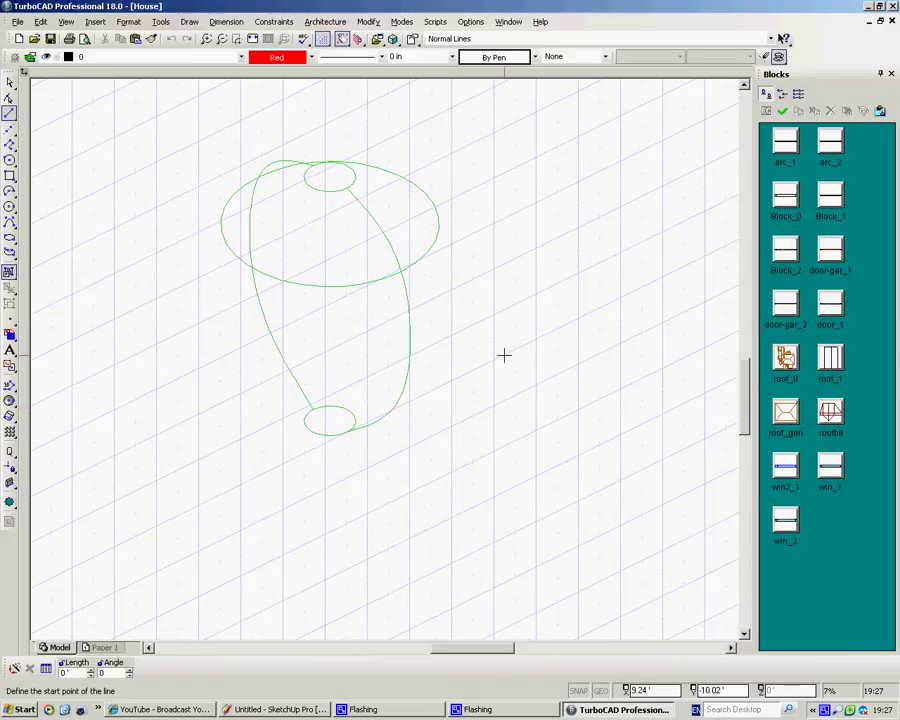
Draw a box from three points at the base of the green vase's lower ellipse
right_click(485, 406)
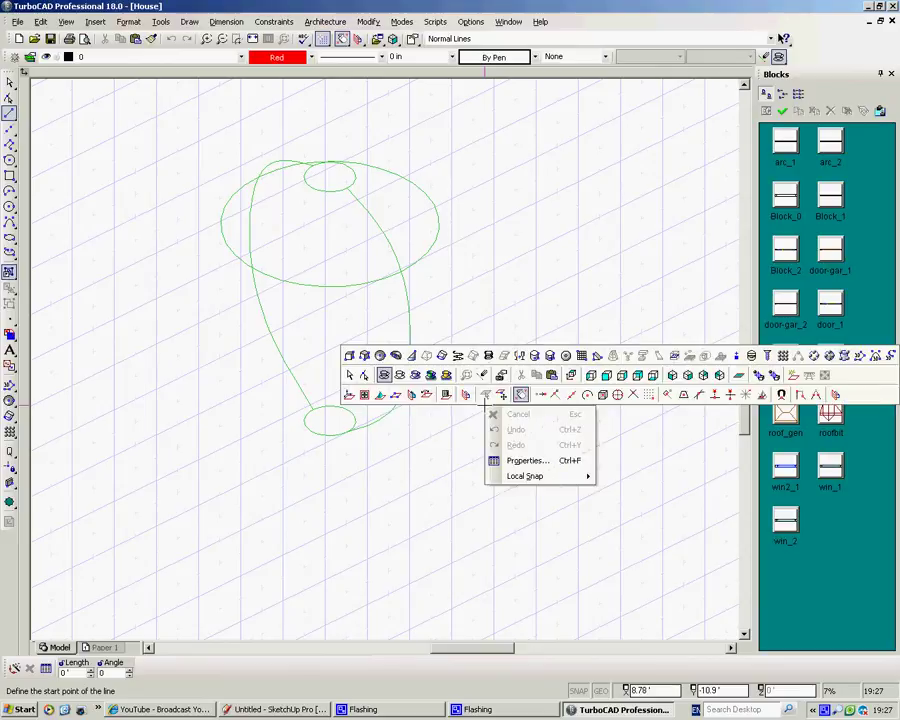
click(348, 355)
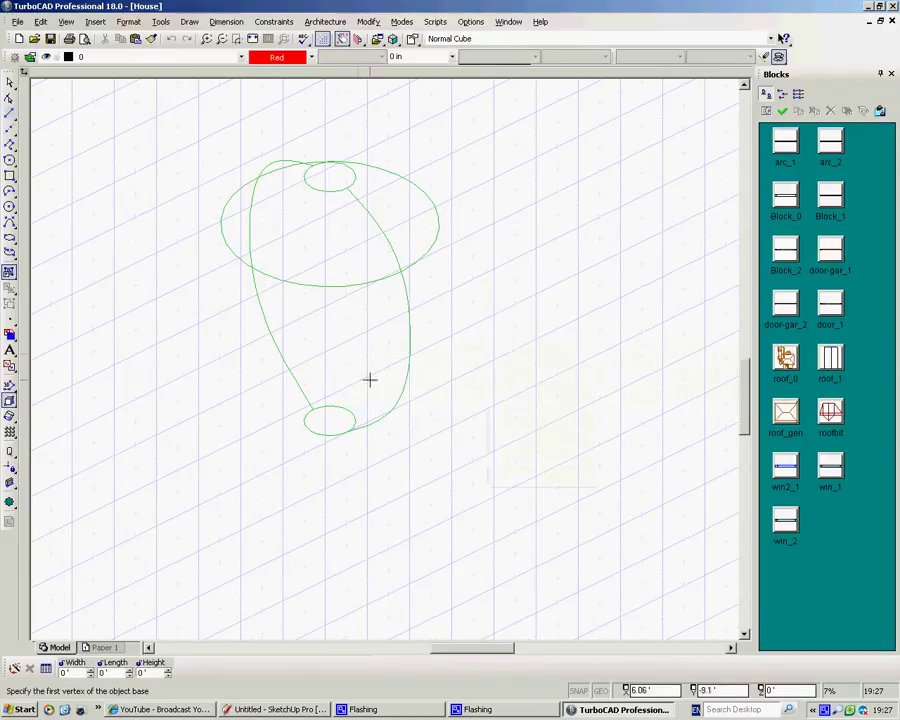
click(348, 431)
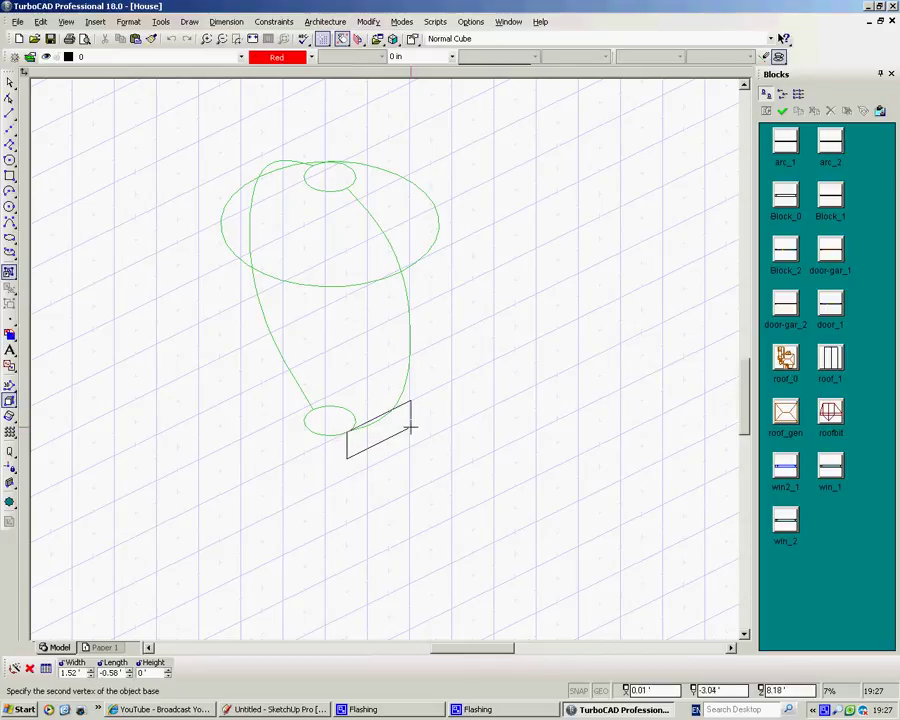
click(422, 357)
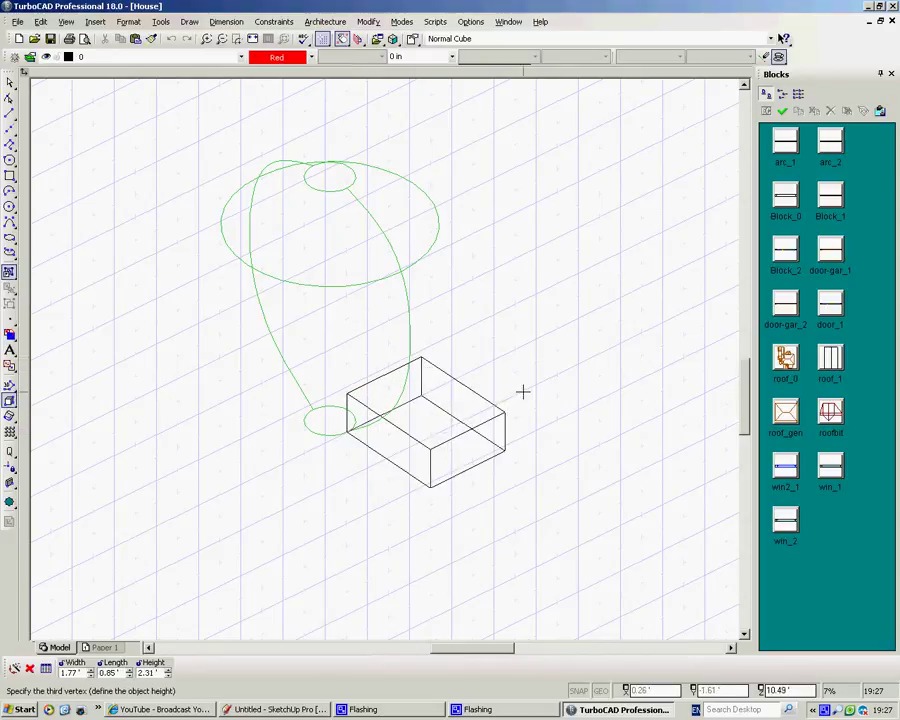
click(565, 409)
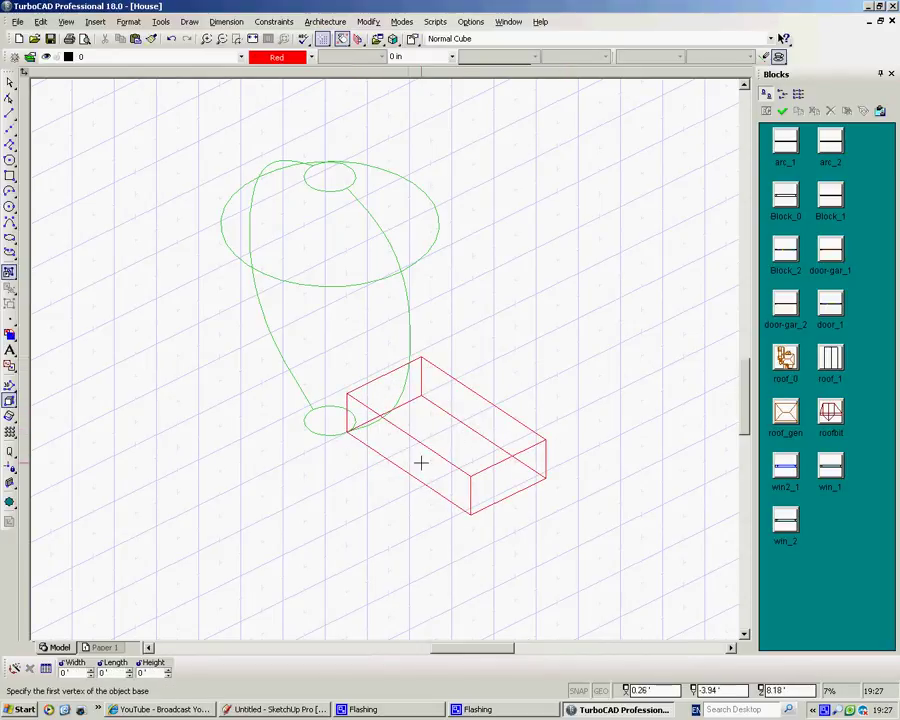
Orbit side-on and set the workplane By Facet on the box's front face
middle_drag(420, 462, 504, 400)
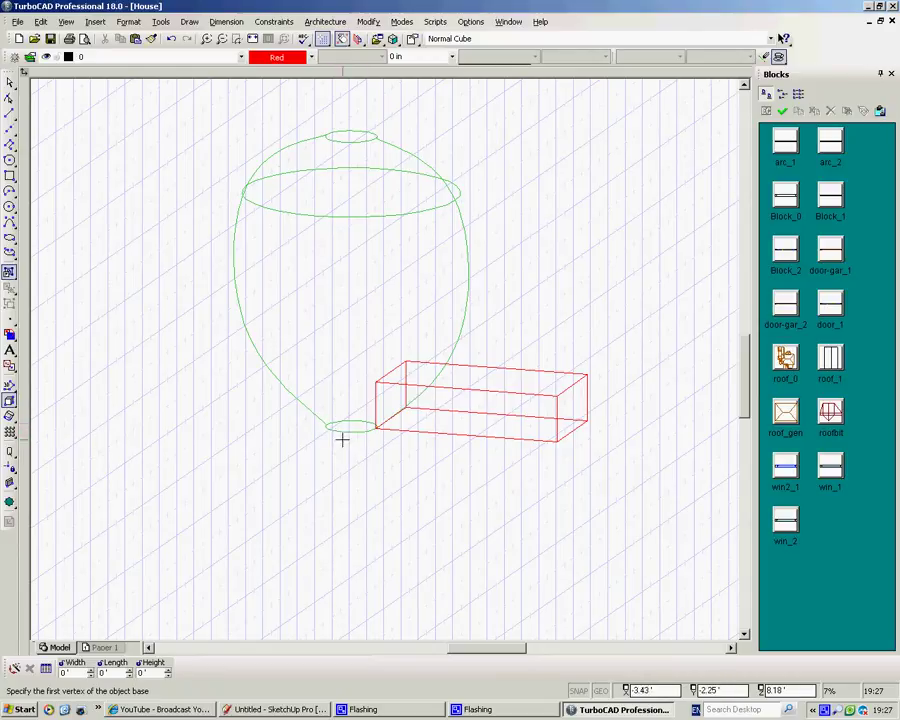
middle_drag(357, 421, 363, 345)
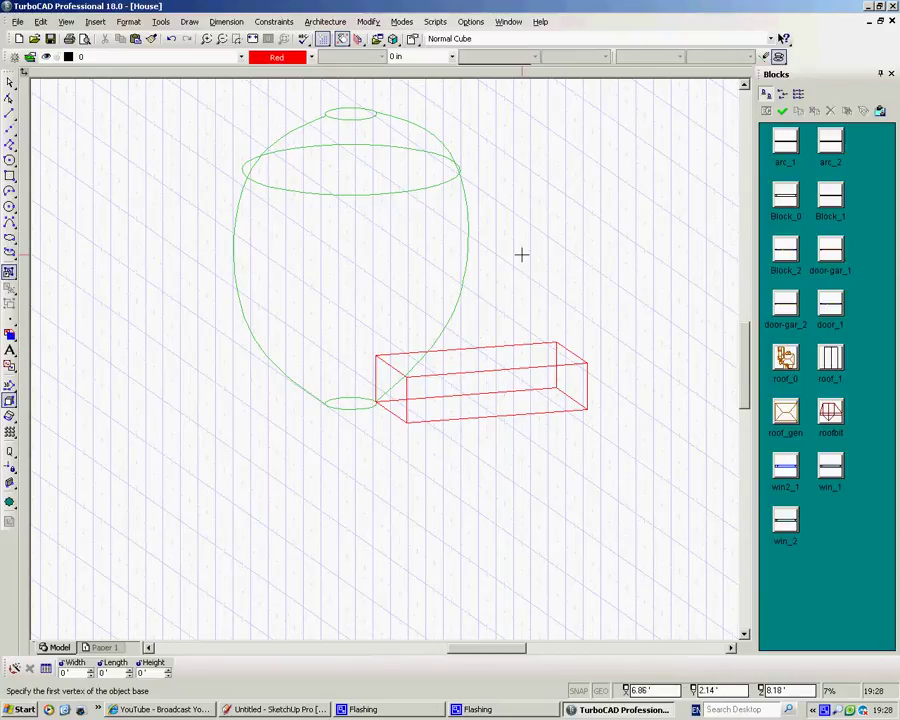
mouse_move(492, 362)
middle_down()
mouse_move(499, 358)
mouse_move(502, 434)
mouse_move(587, 353)
mouse_move(577, 410)
mouse_move(558, 424)
mouse_move(504, 378)
middle_up()
right_click(541, 316)
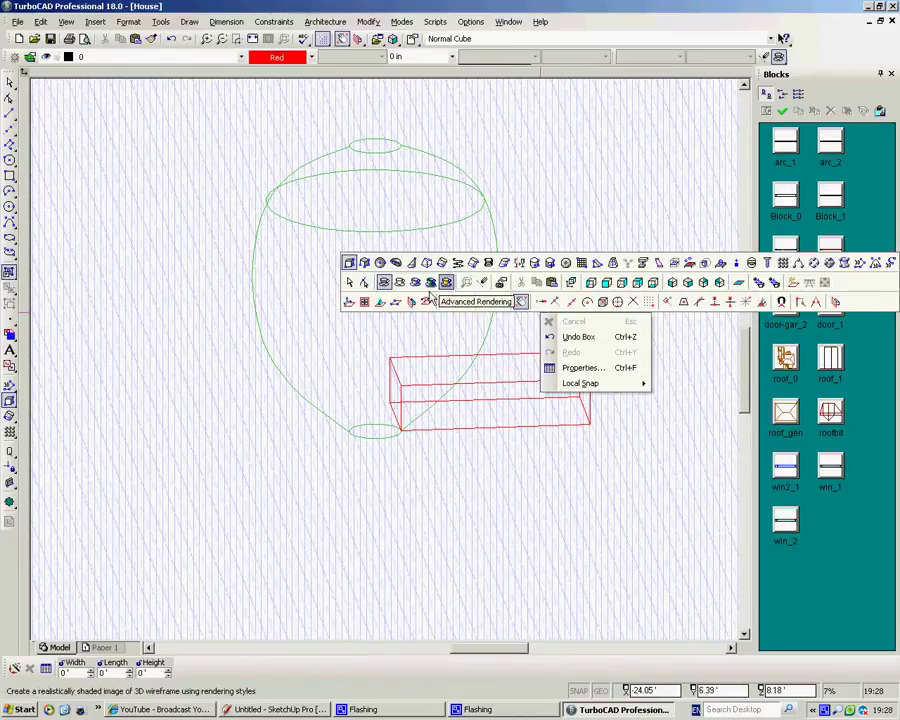
click(411, 304)
click(411, 303)
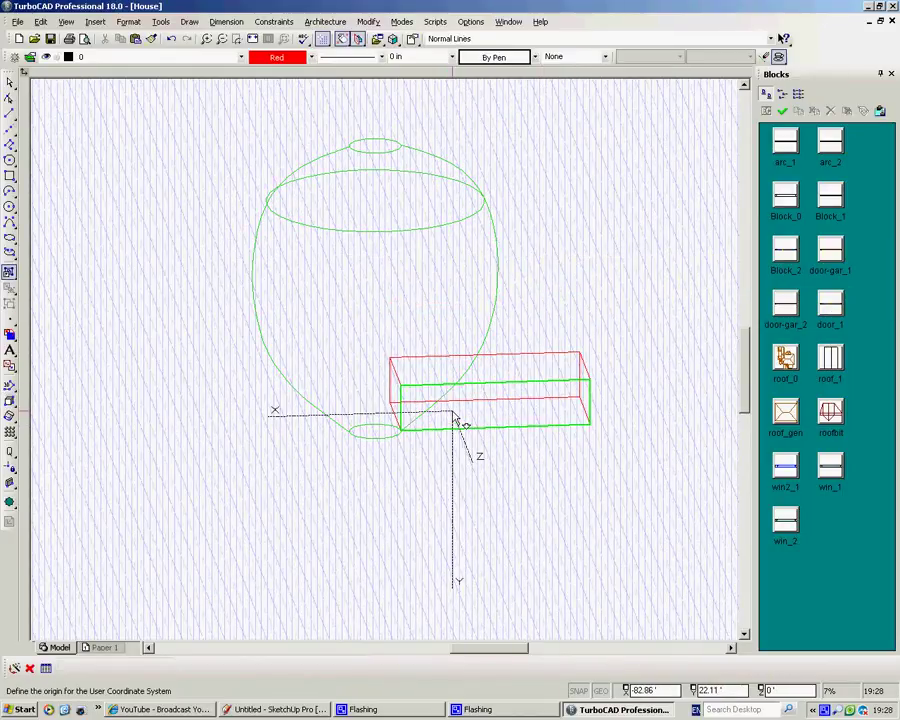
click(455, 420)
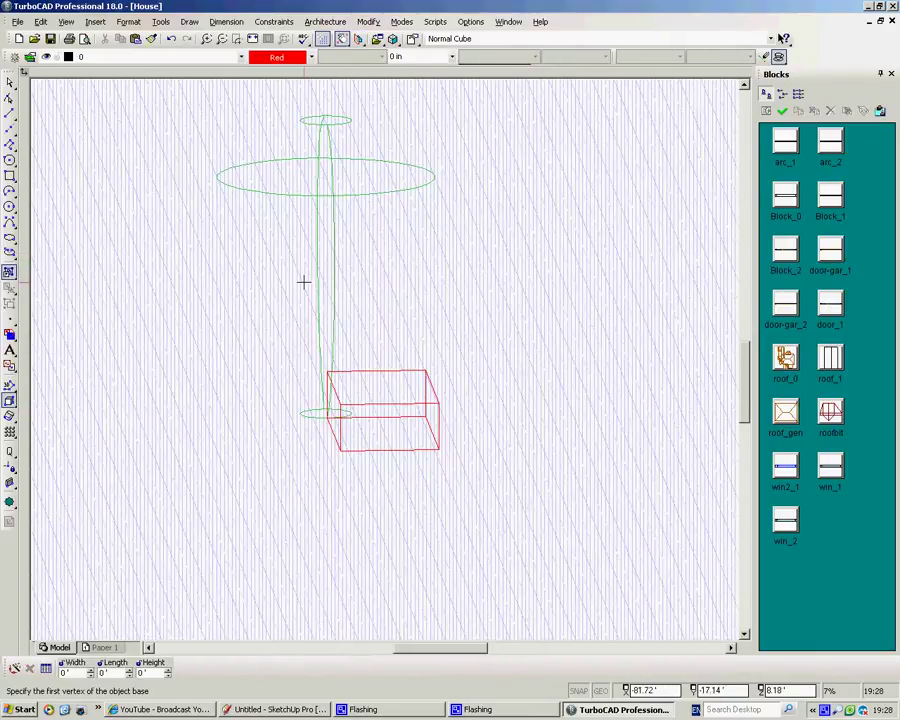
From a top-down view, align the workplane By Faces to the box, then exit the Box tool
middle_drag(303, 282, 492, 214)
right_click(526, 257)
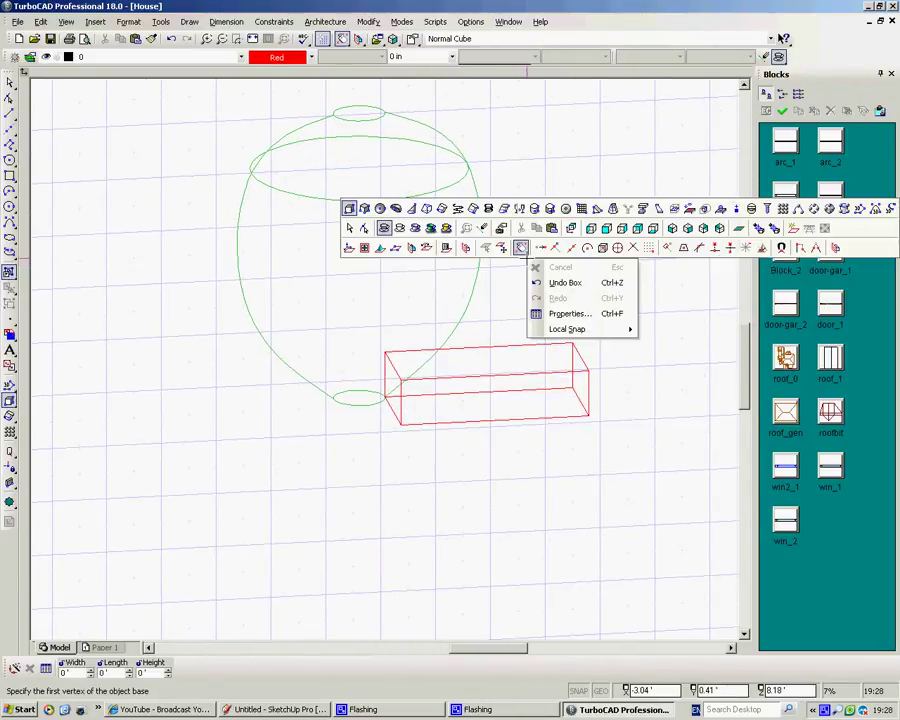
click(411, 248)
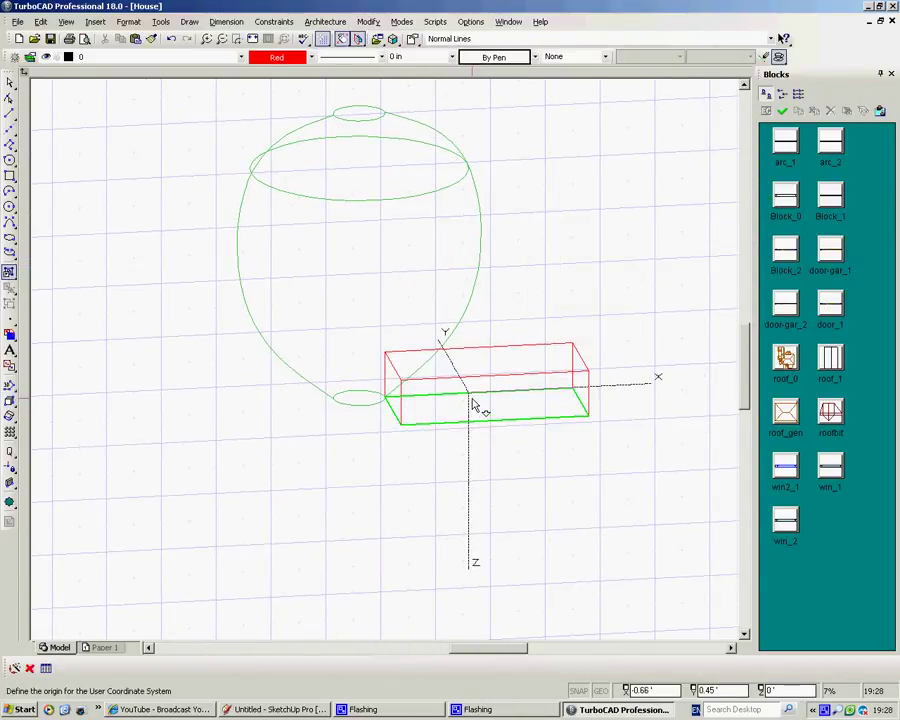
click(474, 404)
middle_drag(521, 322, 476, 363)
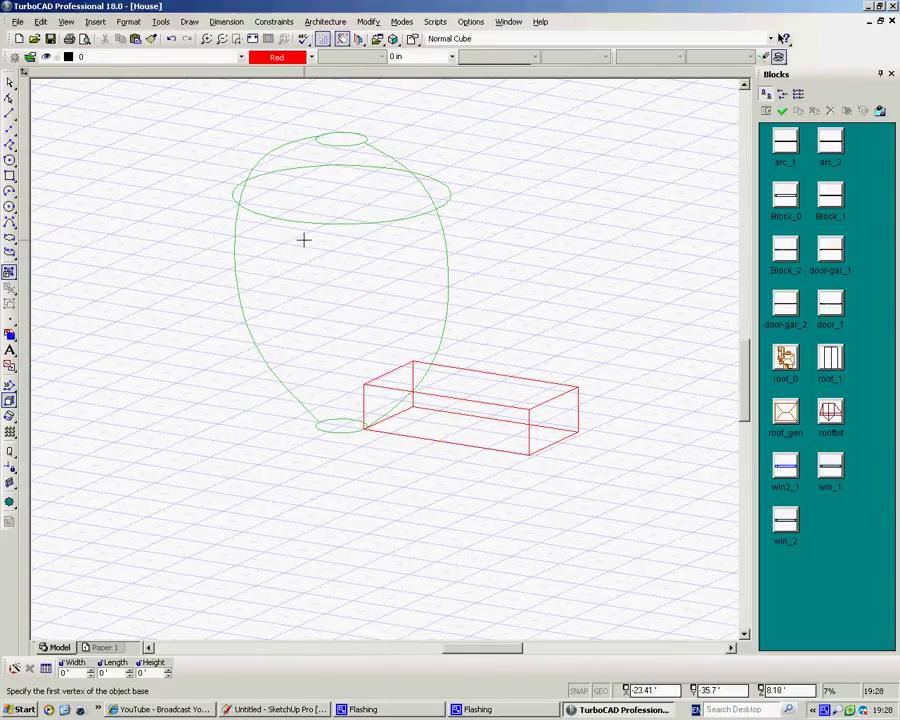
scroll(382, 358, down, 2)
scroll(384, 358, up, 2)
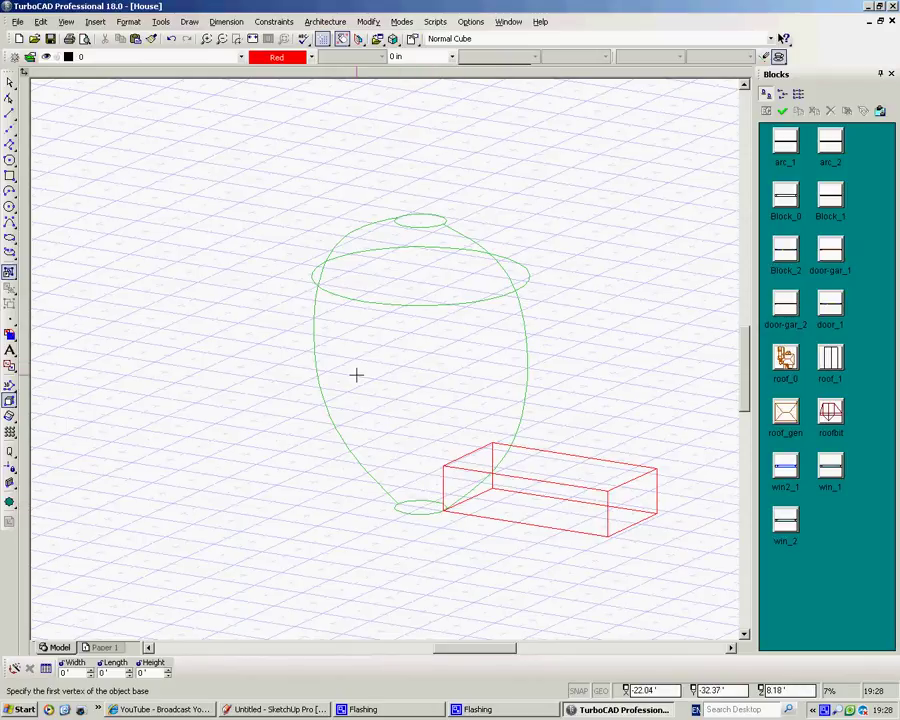
key(Escape)
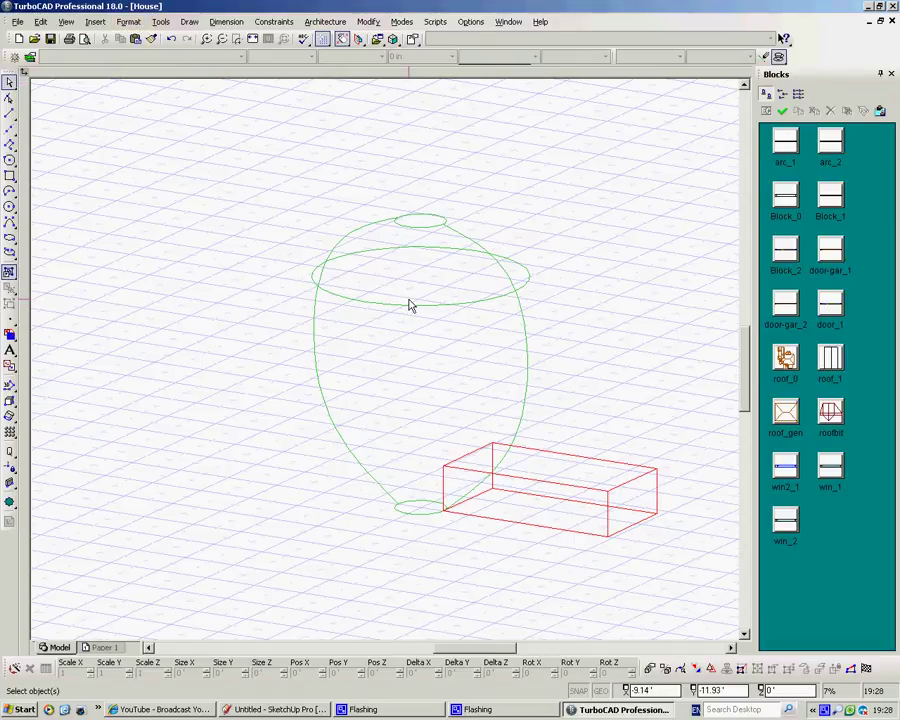
Create an external reference from RED_BUSH.3ds in My Documents, filtered to 3DS - 3D Studio files
click(129, 22)
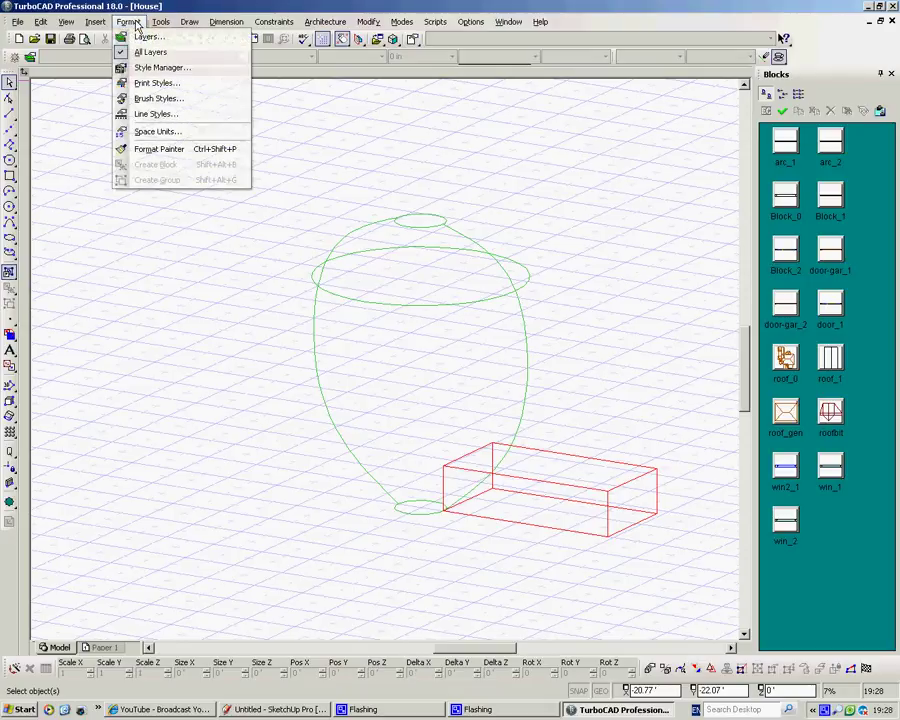
mouse_move(101, 26)
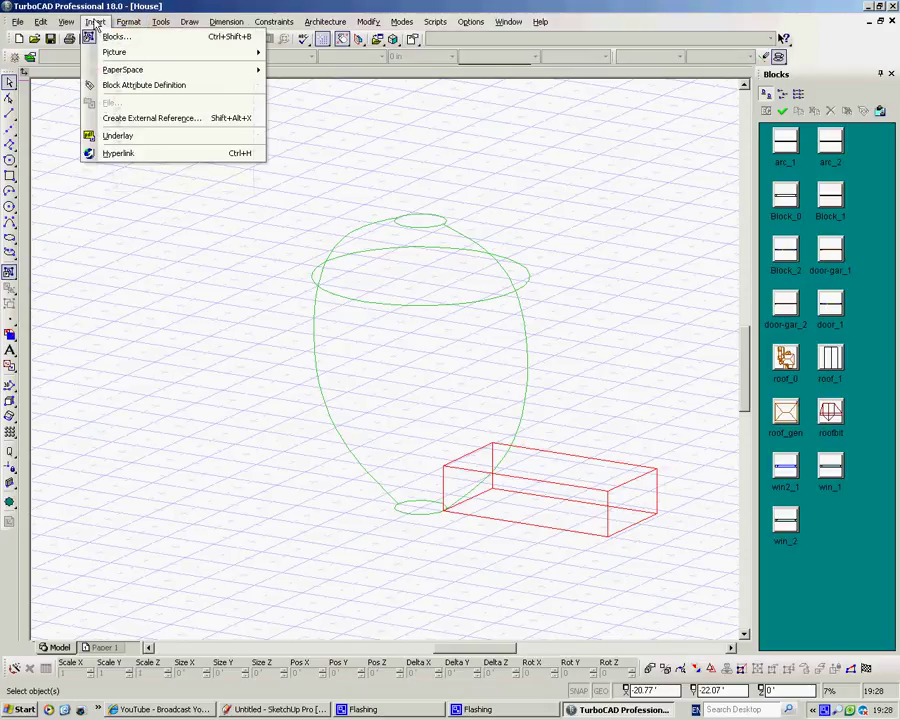
click(131, 119)
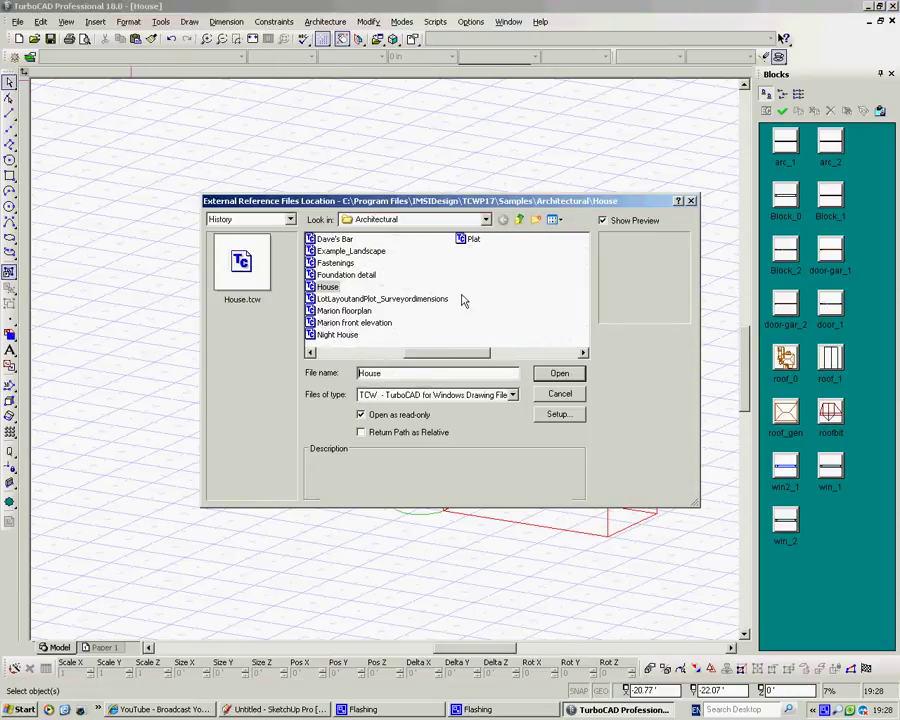
click(487, 220)
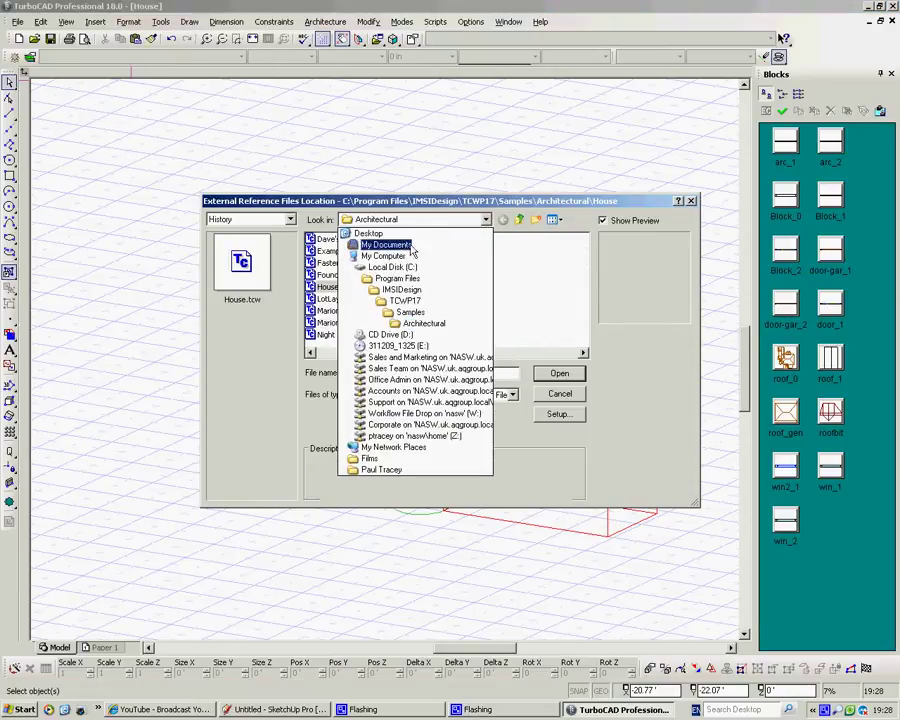
click(385, 245)
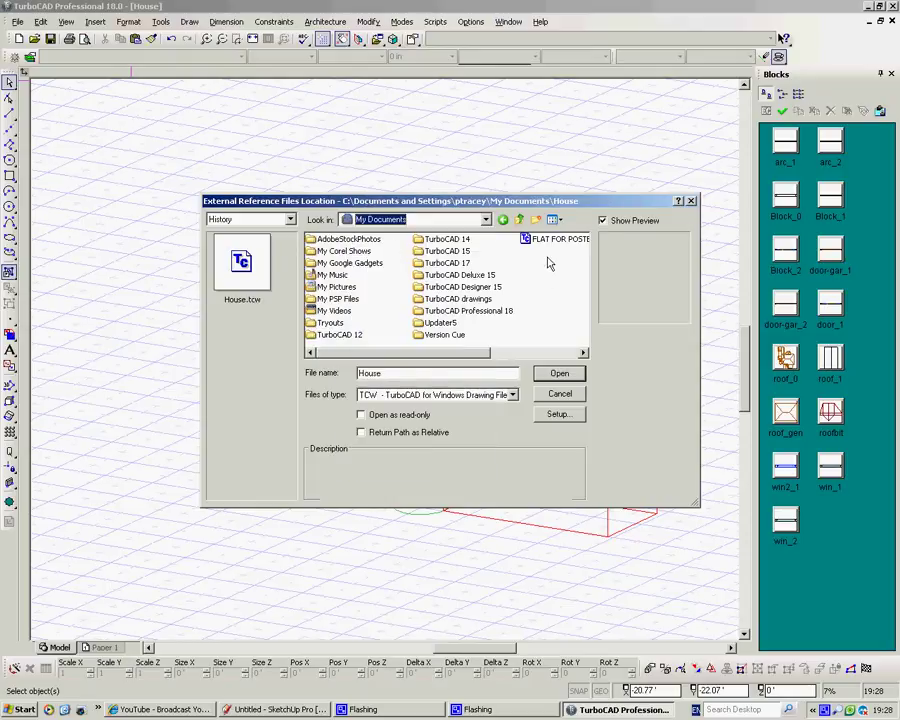
click(513, 396)
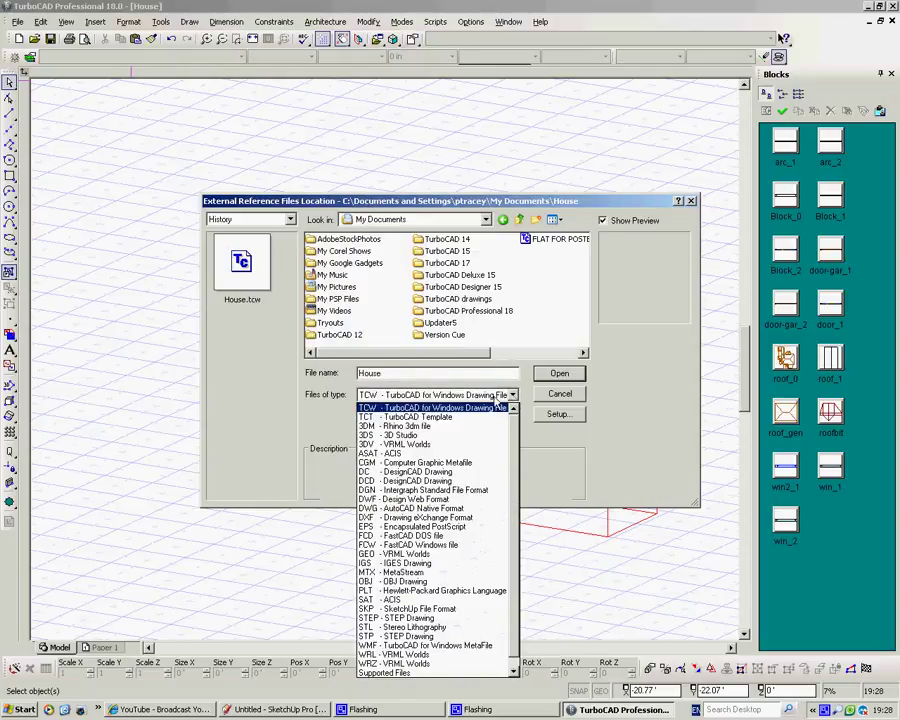
click(390, 437)
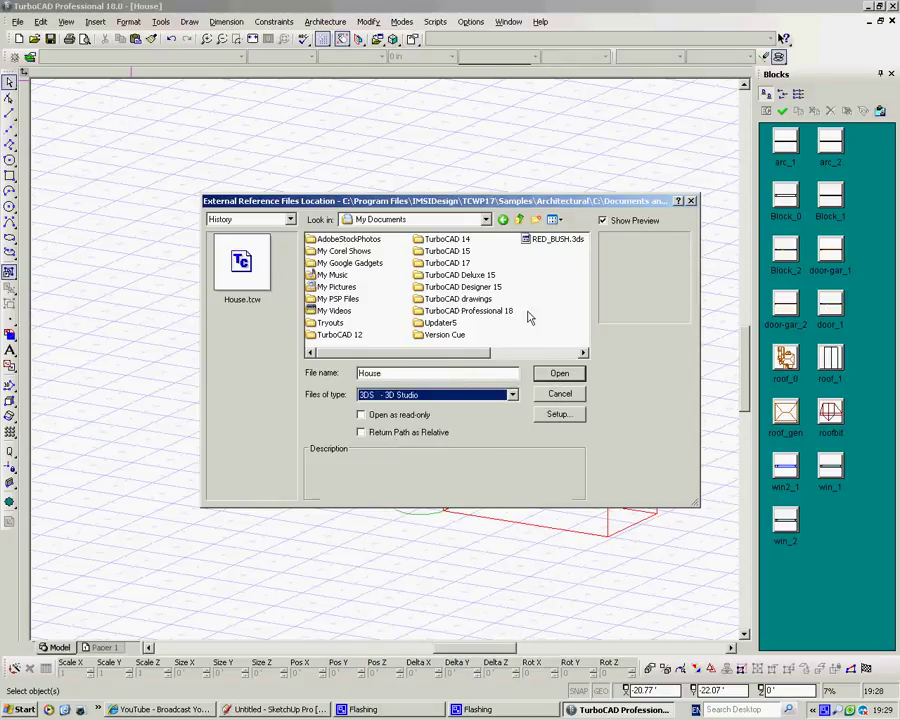
double_click(544, 241)
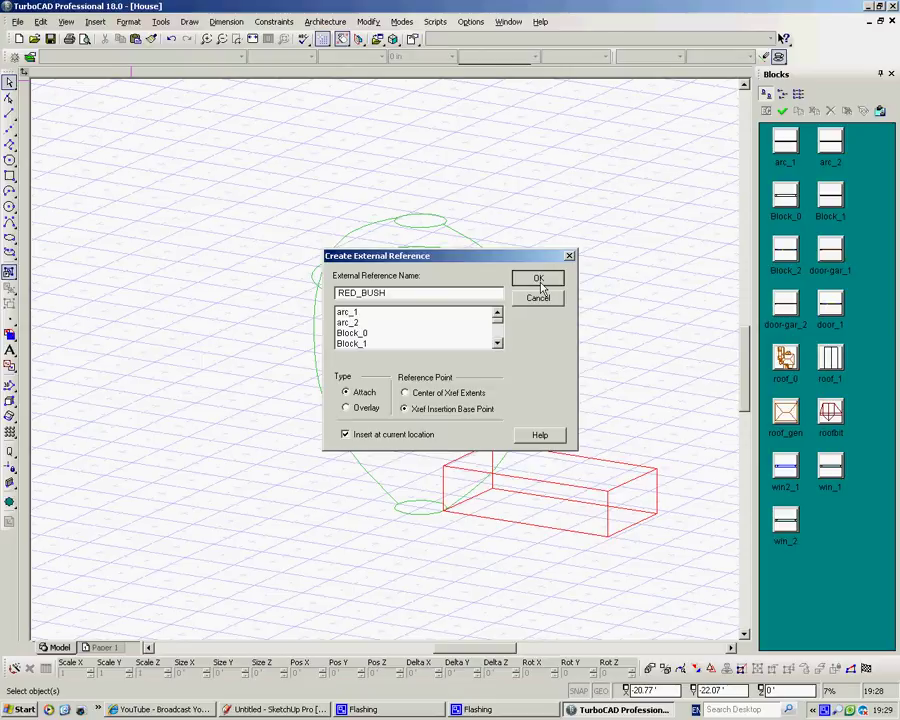
Insert the RED_BUSH reference and move it to a new spot
click(539, 279)
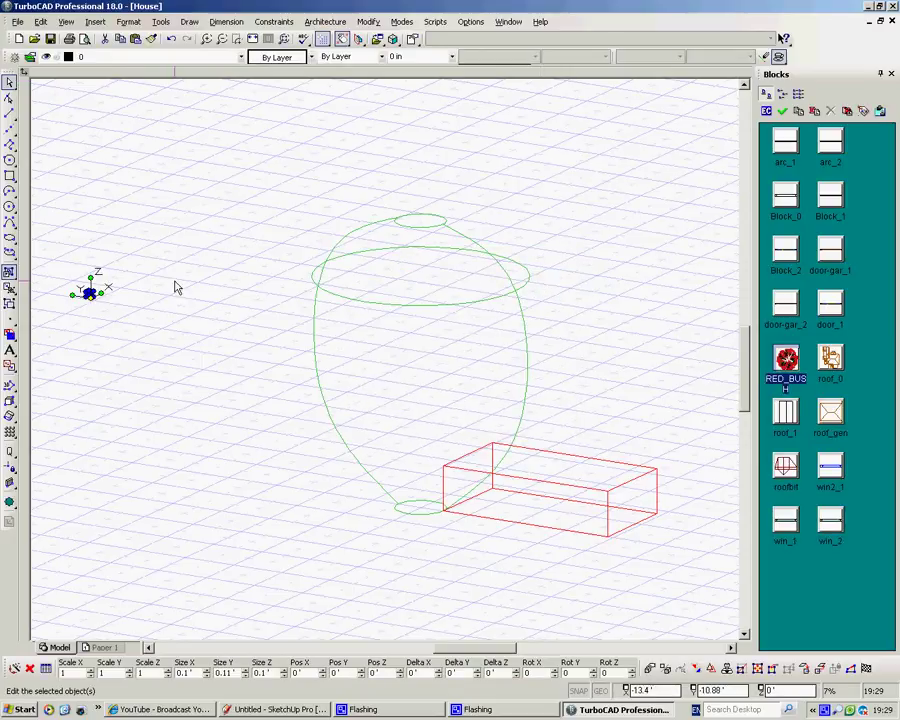
drag(90, 291, 321, 496)
scroll(320, 496, up, 3)
scroll(394, 352, up, 2)
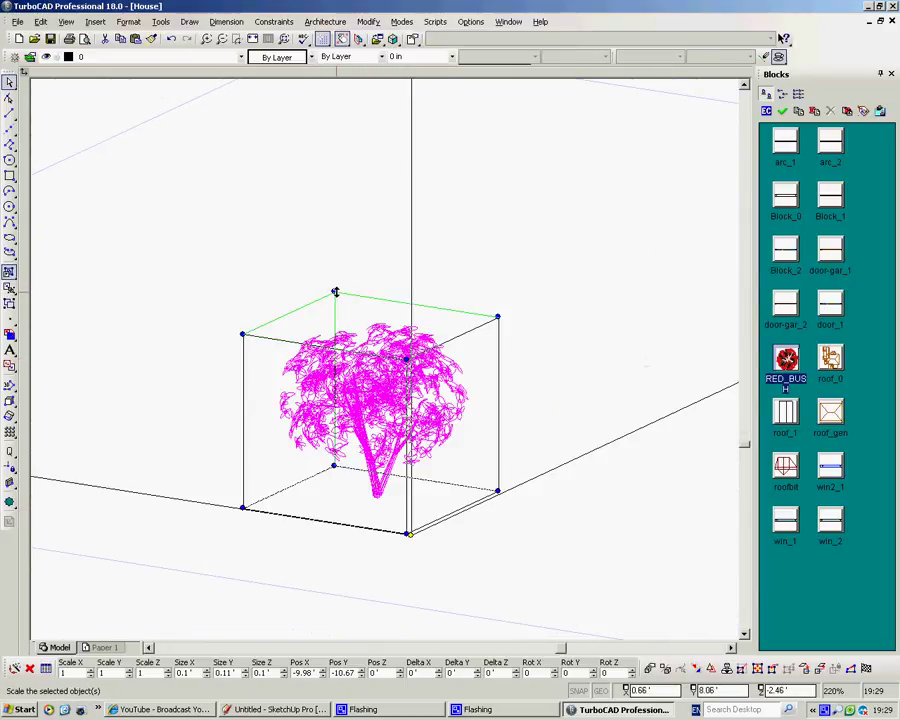
Scale the bush up by its top handle until Size X reads about 6.74'
drag(335, 291, 261, 147)
scroll(377, 398, down, 2)
scroll(377, 398, up, 2)
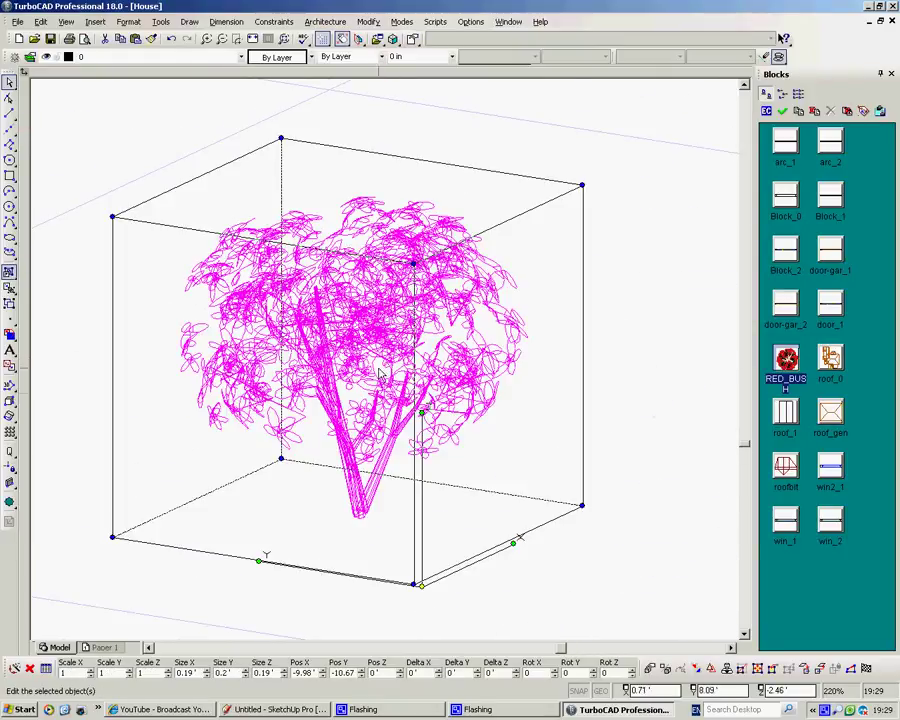
scroll(386, 363, down, 4)
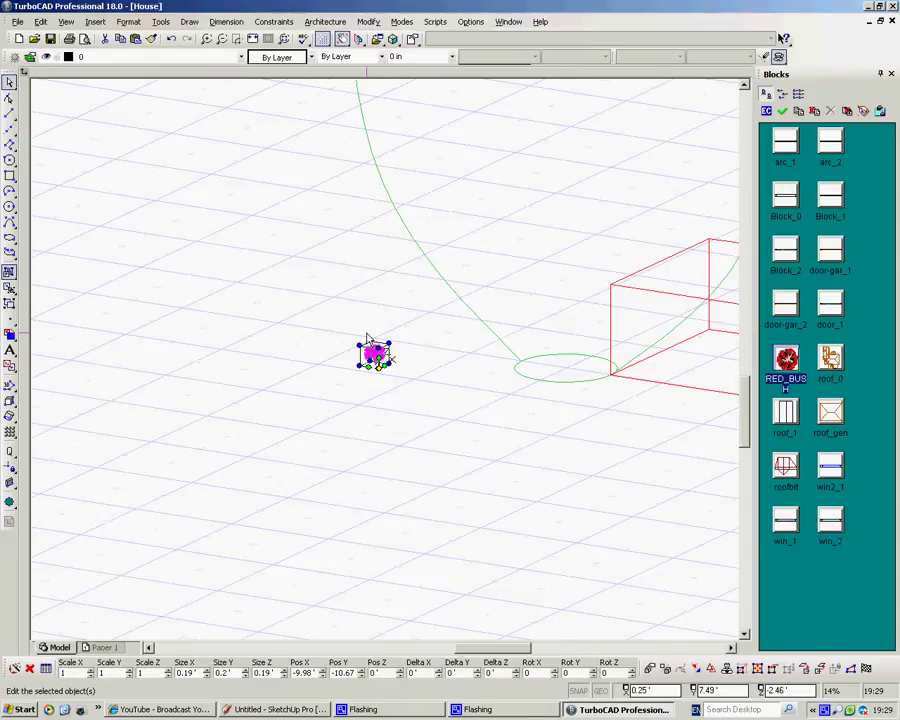
drag(370, 342, 209, 150)
scroll(394, 358, down, 2)
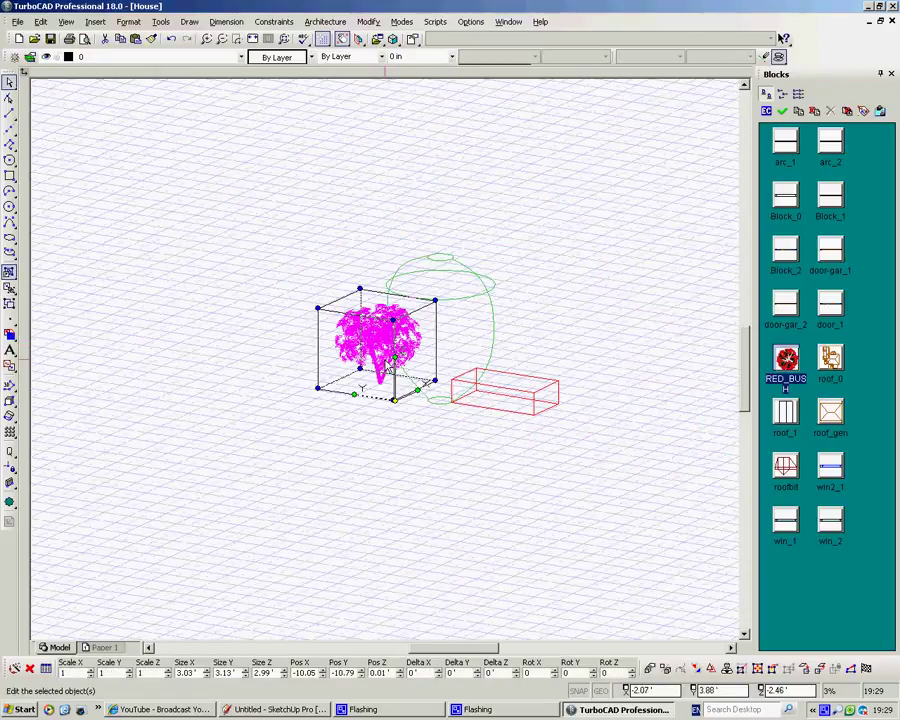
drag(358, 287, 313, 152)
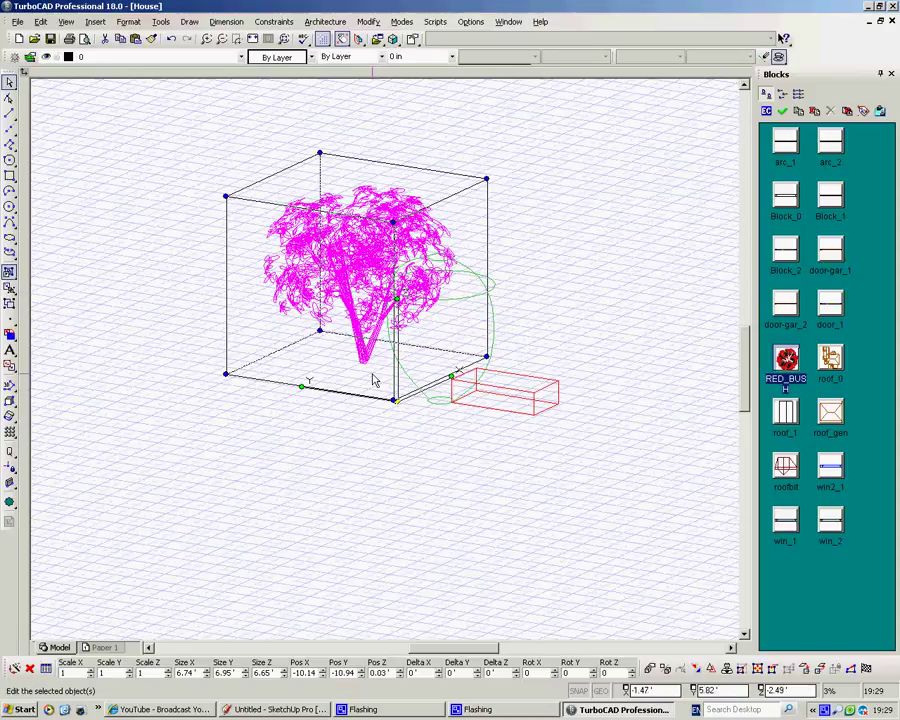
scroll(370, 372, down, 3)
scroll(380, 362, up, 6)
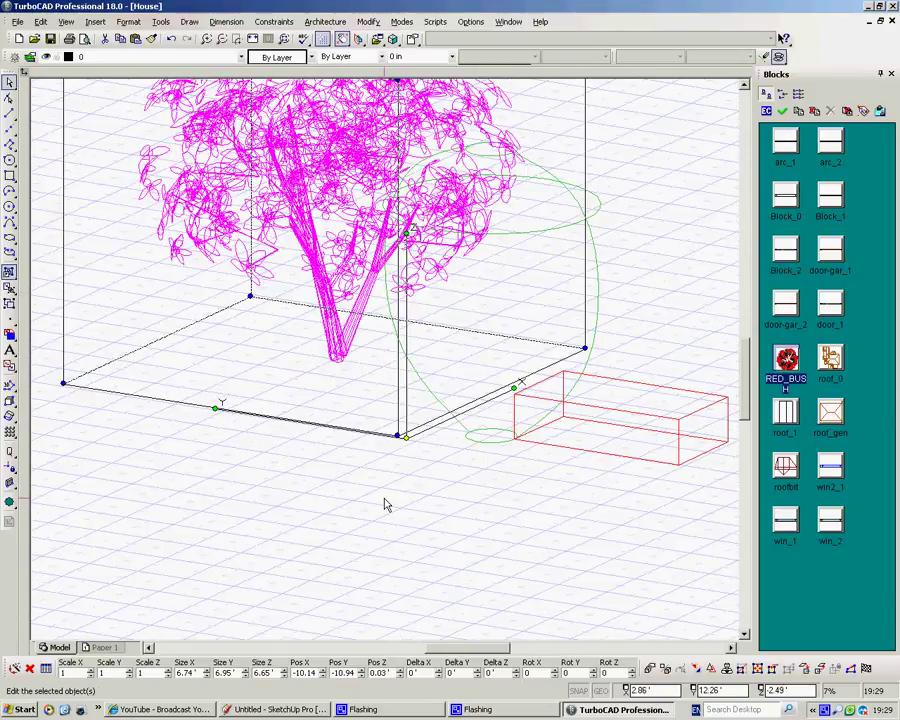
Move the bush from its trunk base onto the red box's near corner, then deselect it
drag(385, 505, 388, 500)
scroll(362, 375, up, 6)
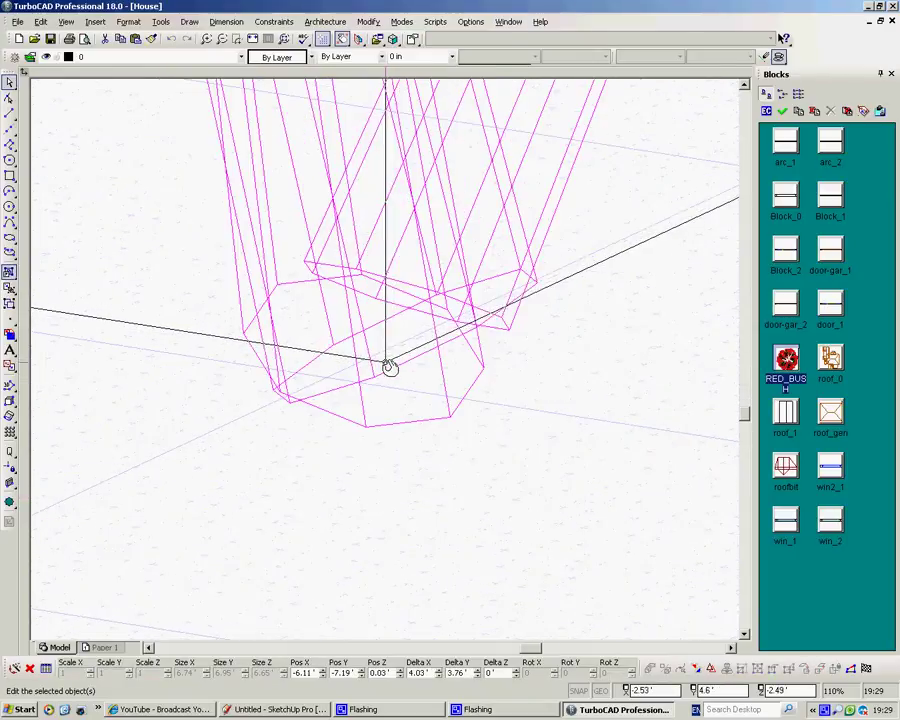
scroll(363, 440, down, 3)
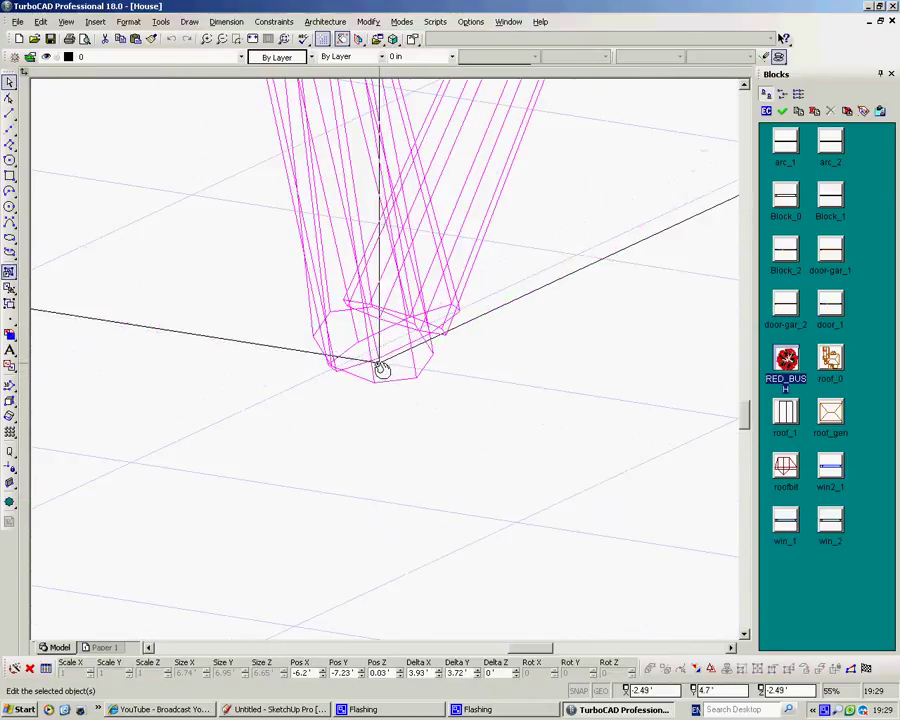
click(377, 384)
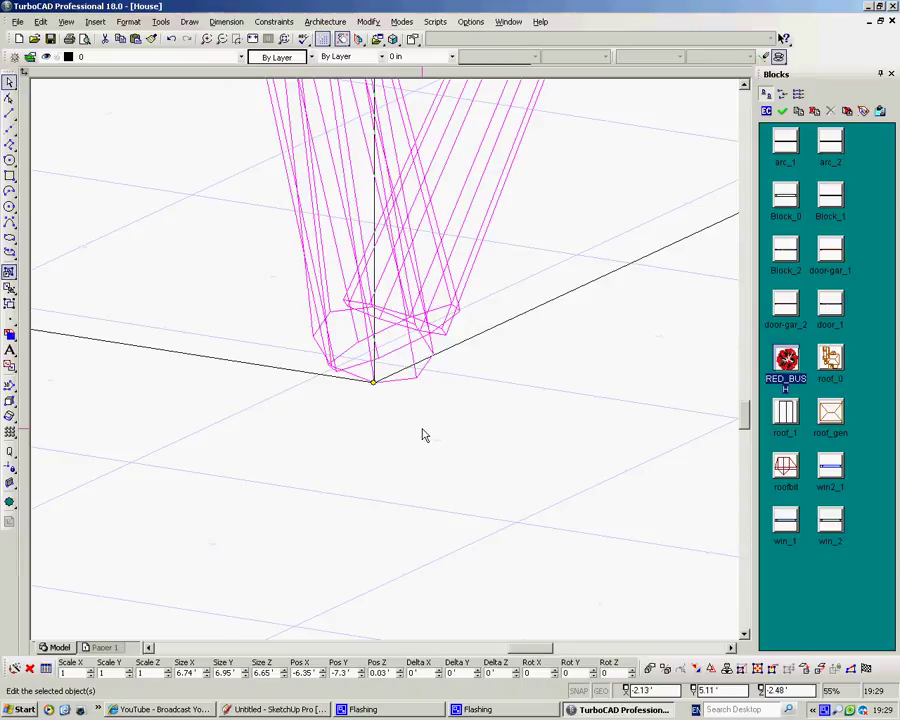
click(373, 380)
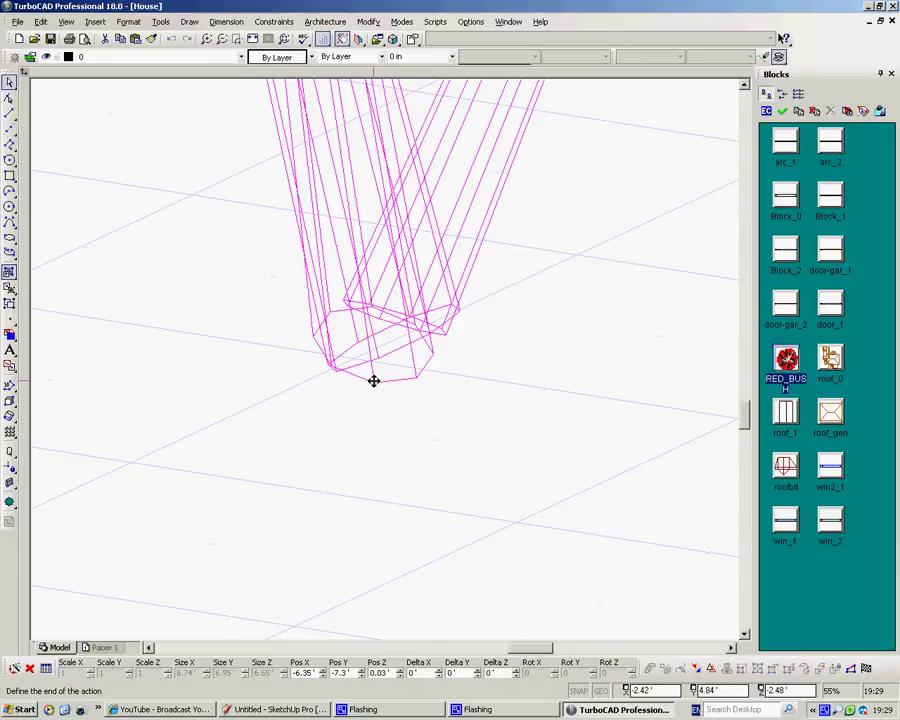
scroll(390, 365, down, 5)
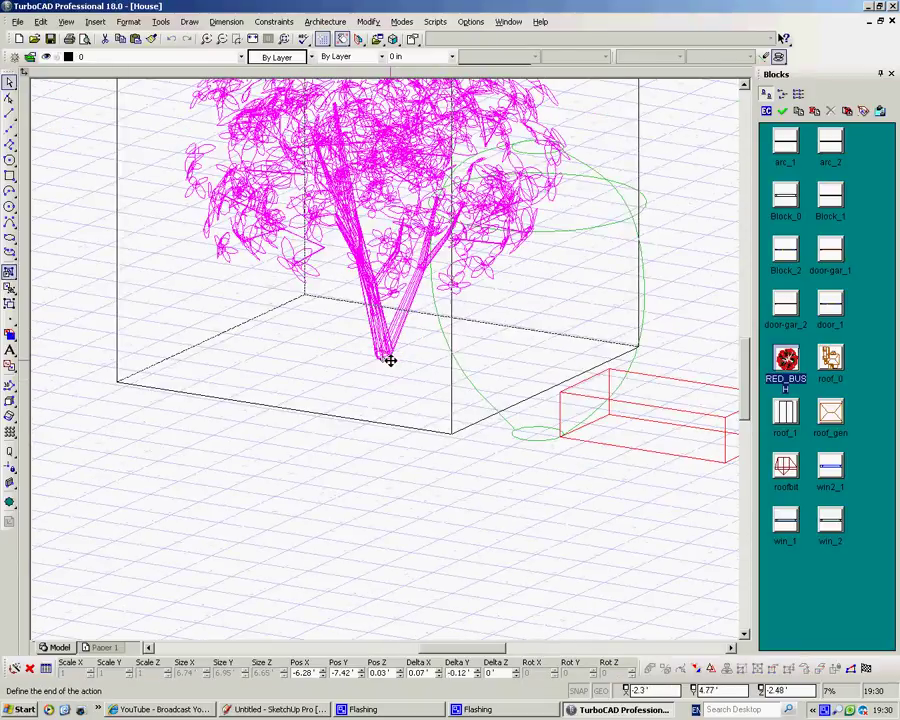
scroll(384, 361, up, 3)
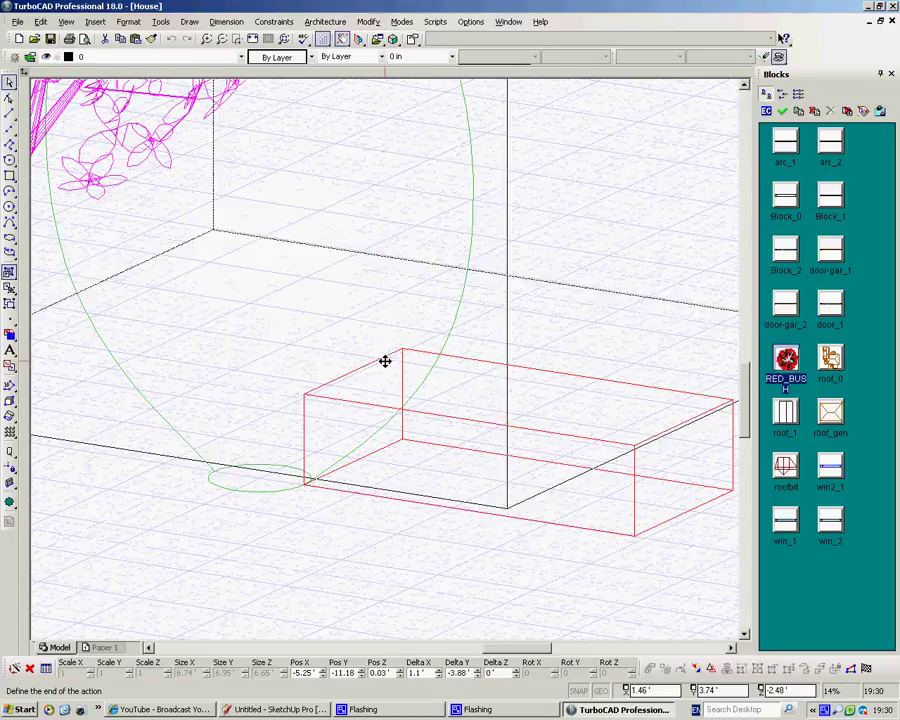
click(304, 393)
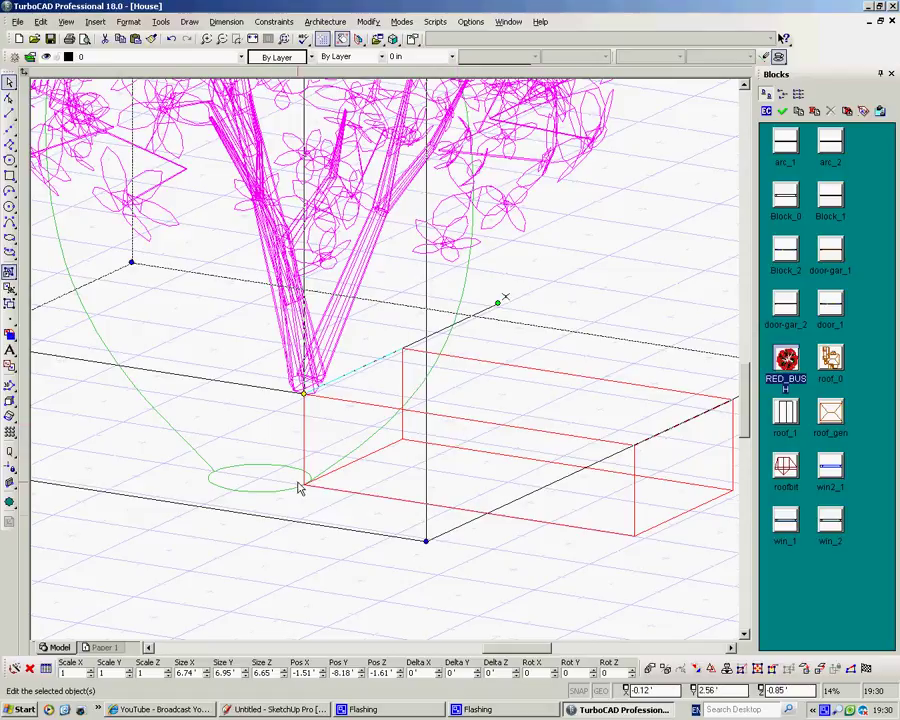
scroll(299, 484, down, 5)
scroll(310, 490, up, 3)
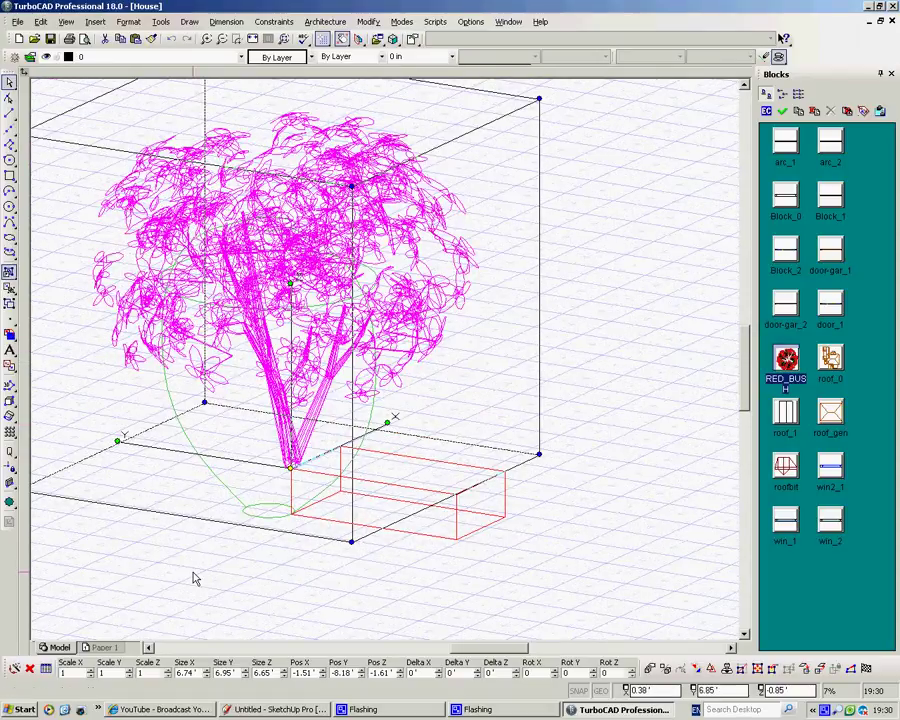
click(195, 577)
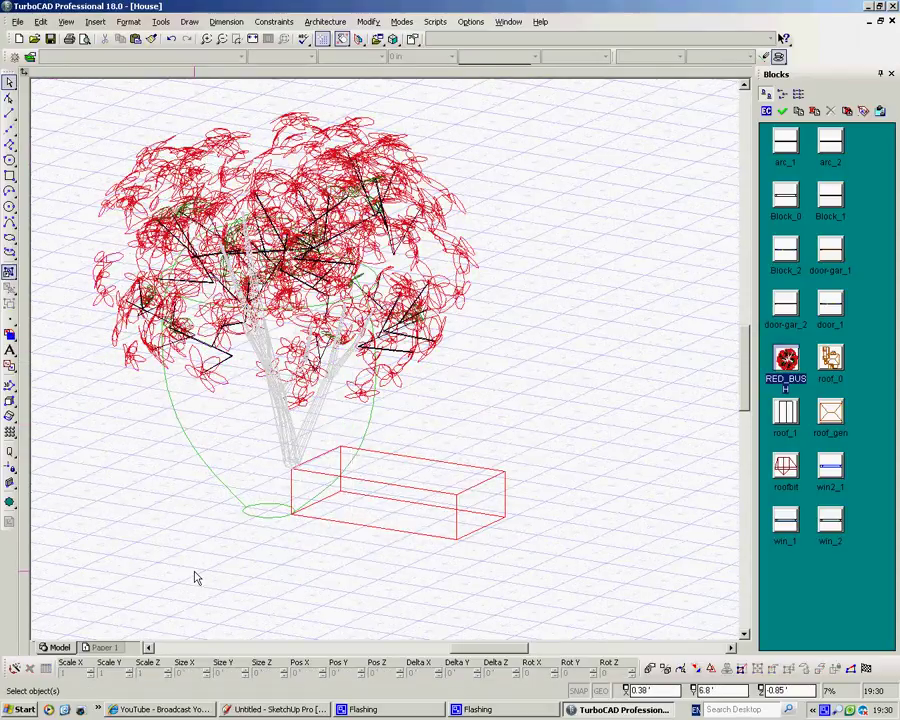
Delete the old green tree outline and the red helper box
click(198, 459)
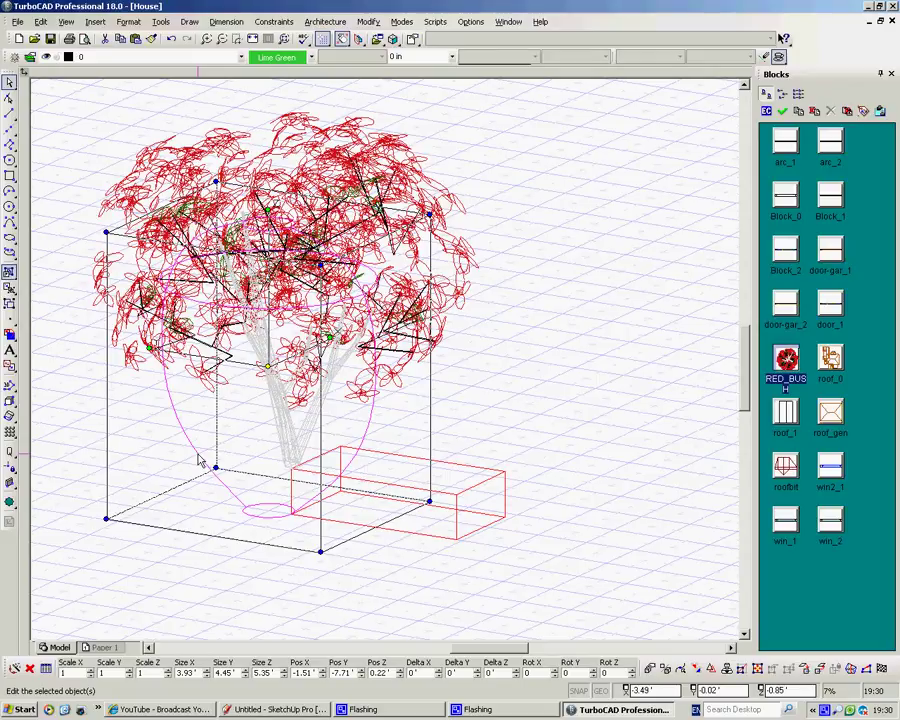
key(Escape)
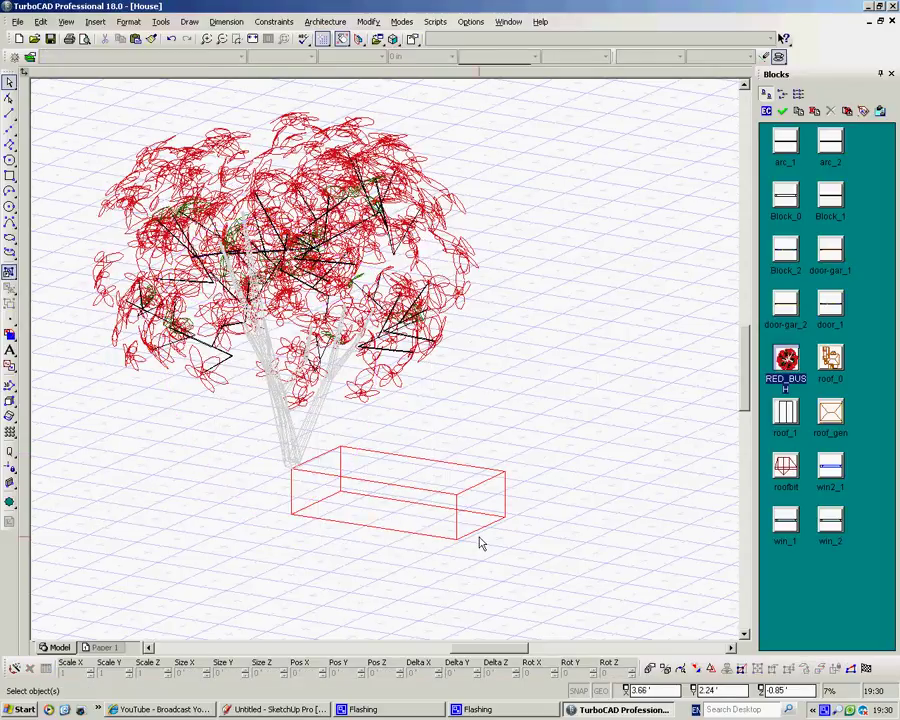
click(461, 470)
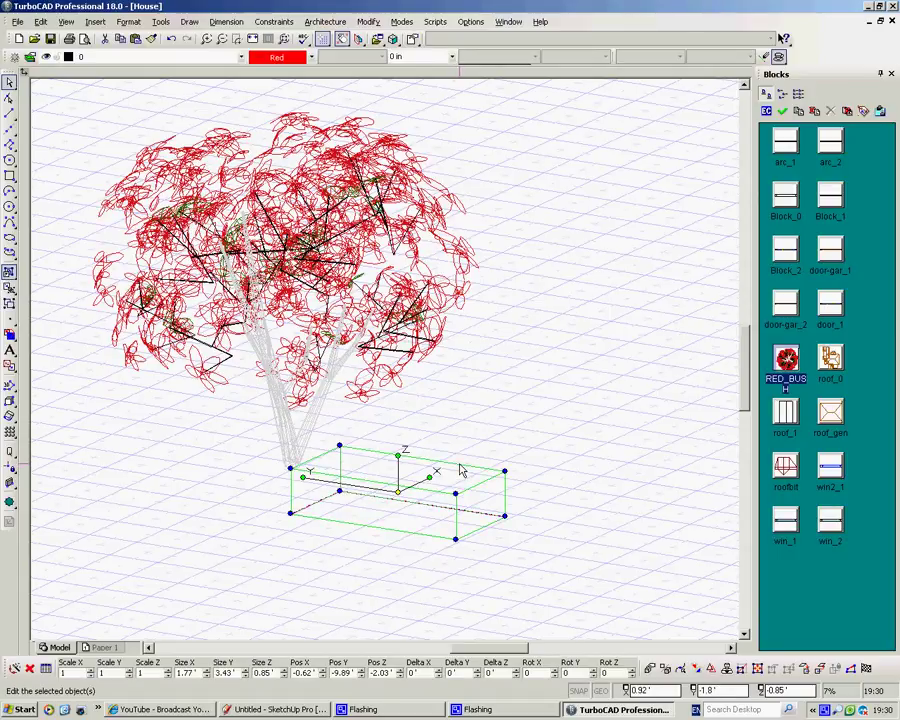
key(Delete)
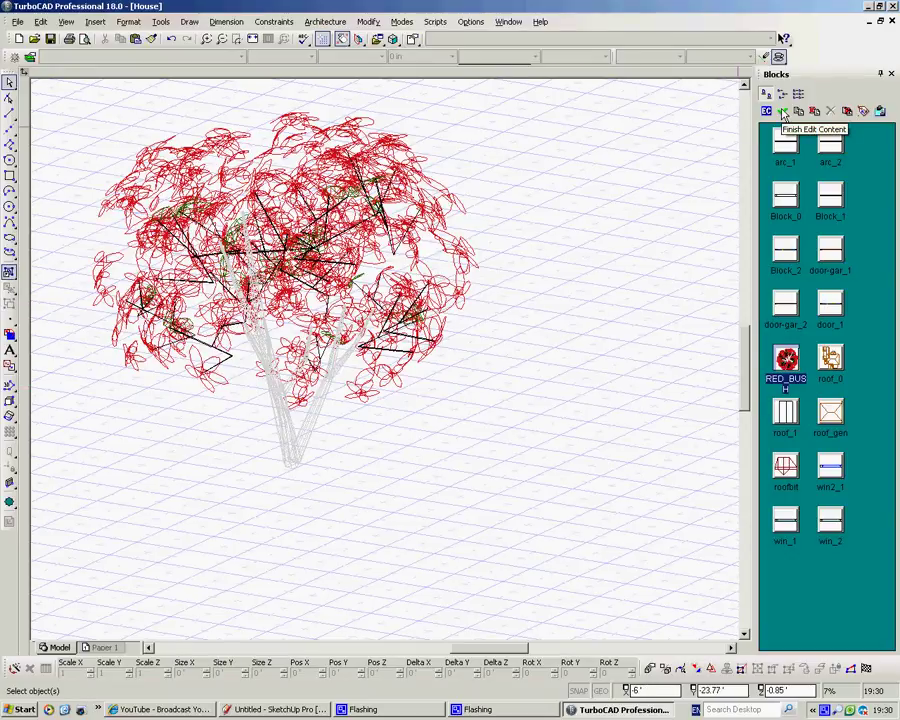
Finish editing the tree block's contents and inspect the red bushes around the house in 3D
click(783, 112)
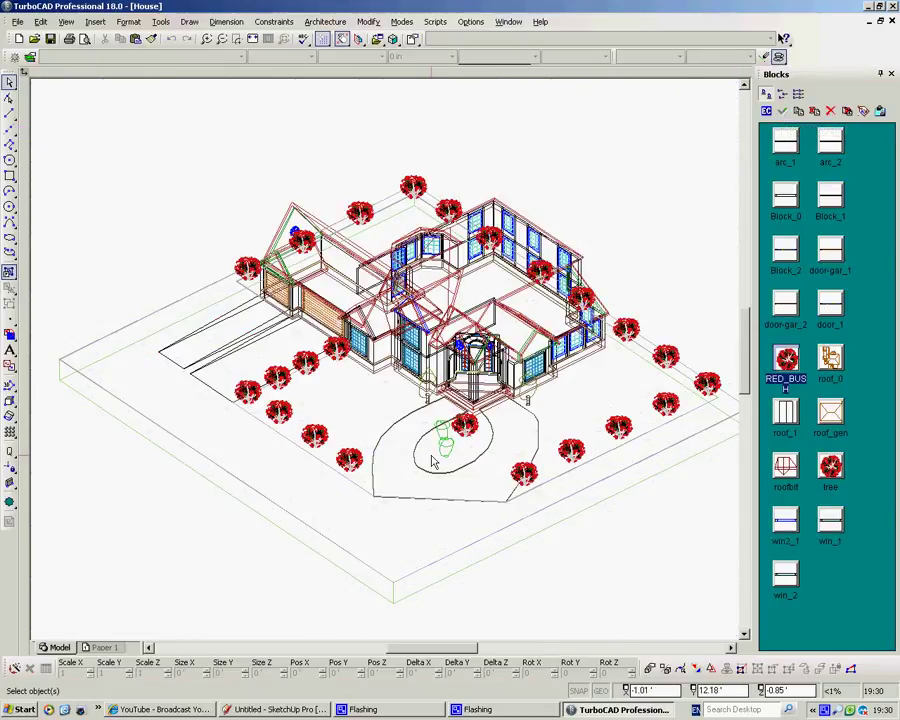
middle_drag(467, 465, 516, 444)
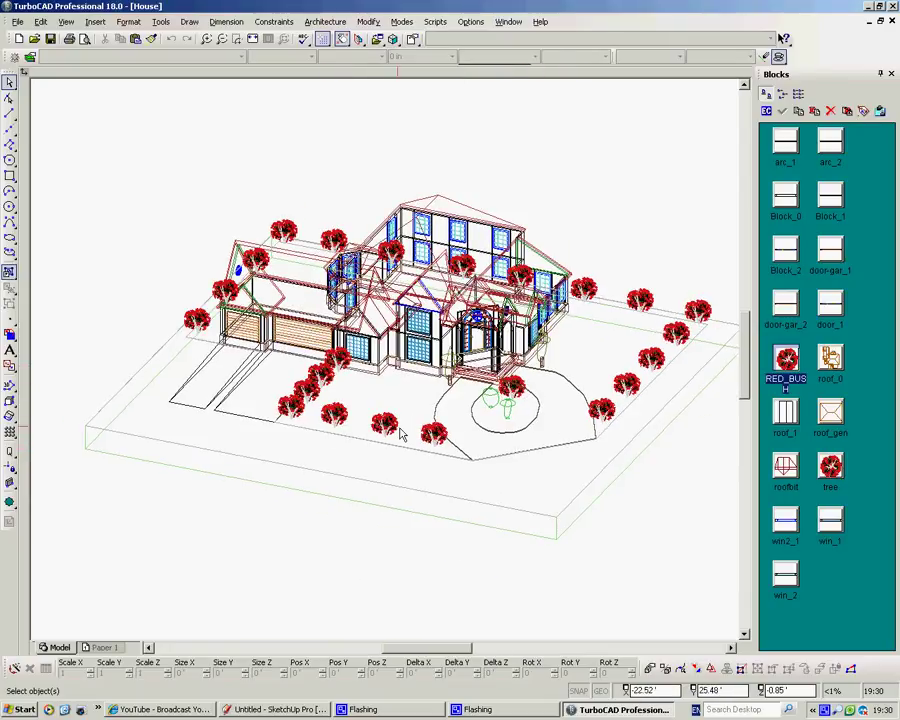
scroll(410, 430, up, 5)
scroll(386, 365, down, 6)
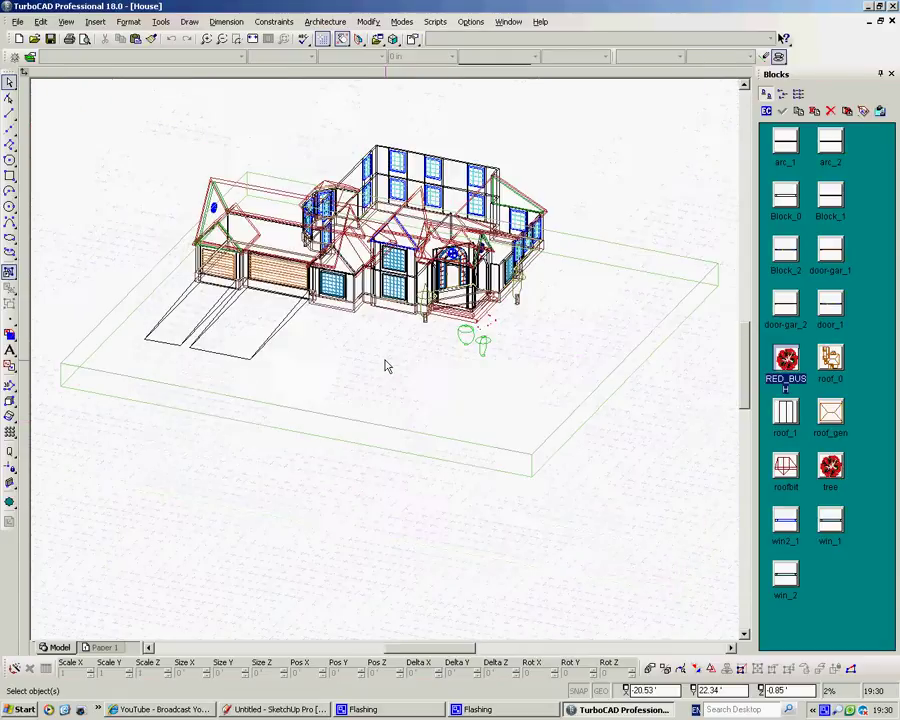
scroll(385, 363, up, 2)
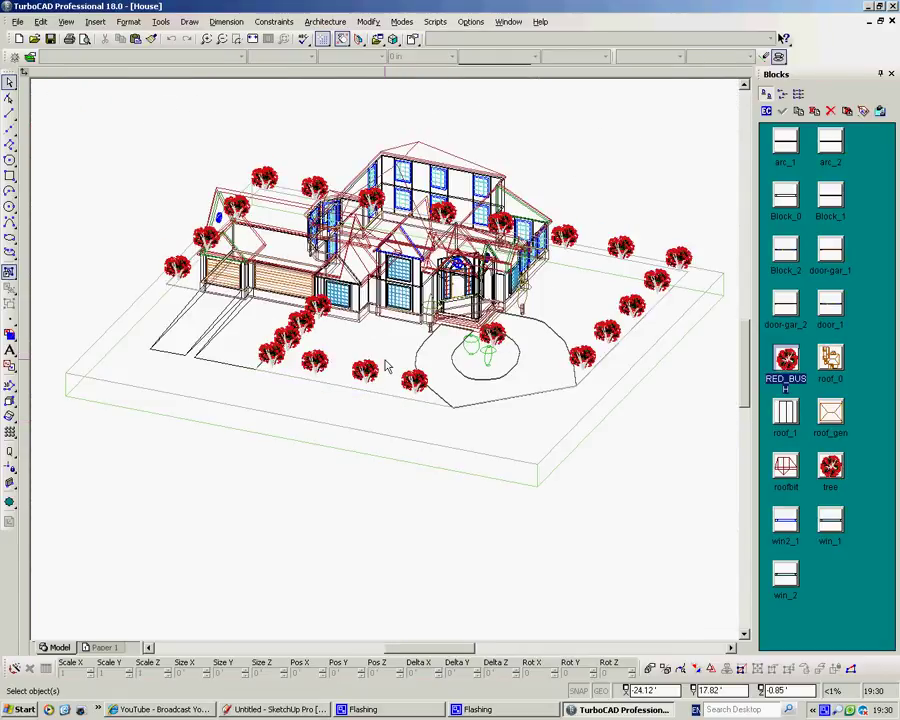